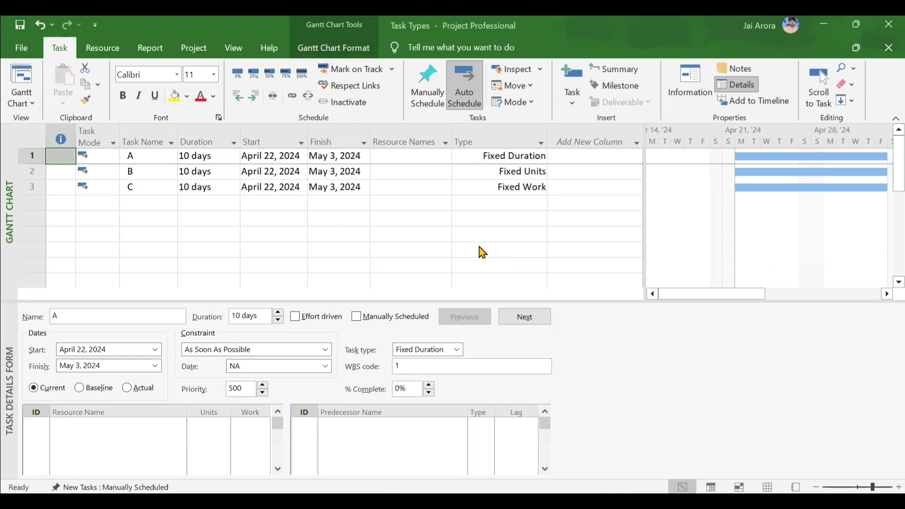
Step: Review the type set for tasks A, B and C, along with the duration of task A
click(476, 155)
click(478, 172)
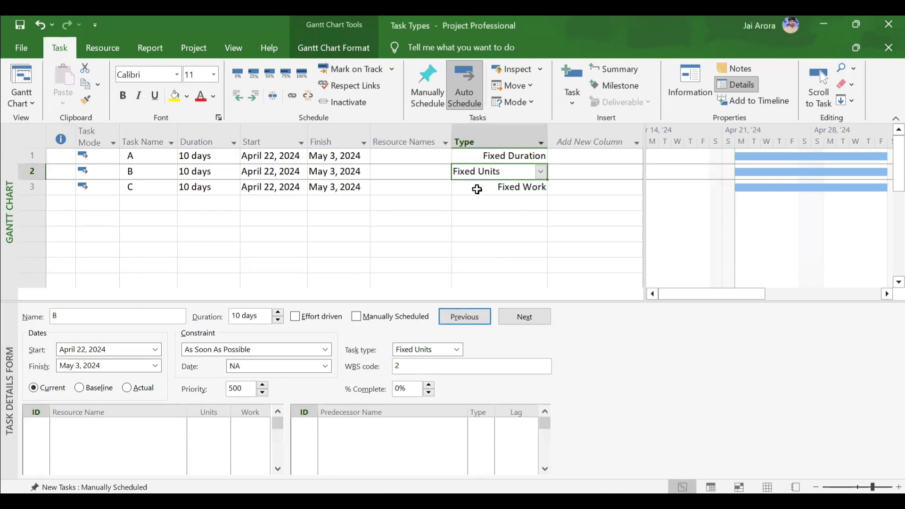
click(478, 188)
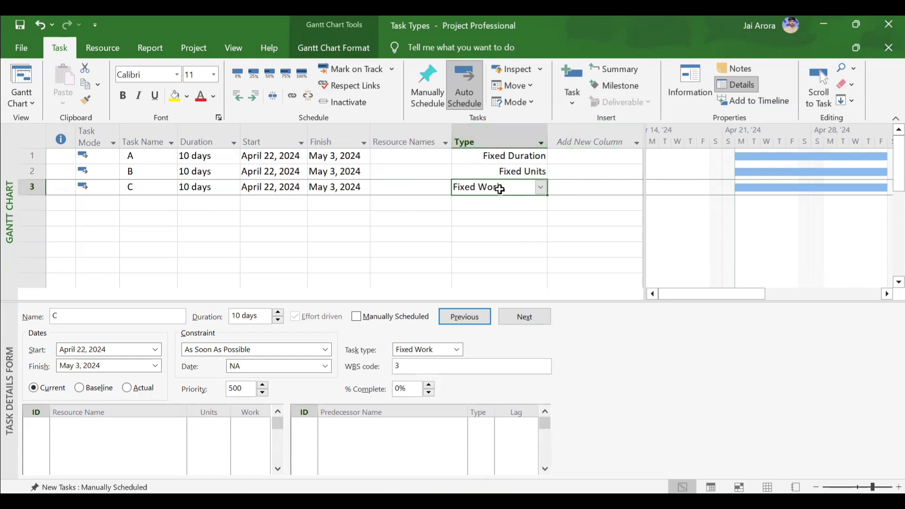
click(462, 154)
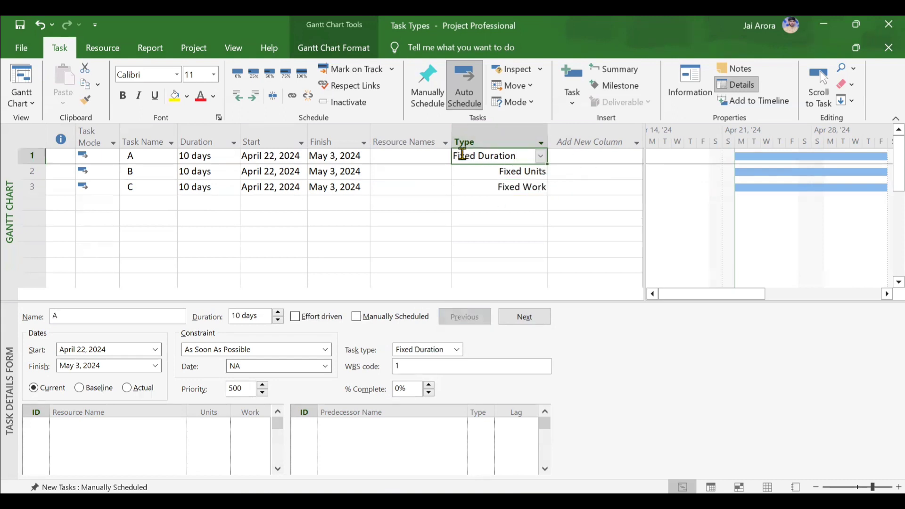
click(225, 158)
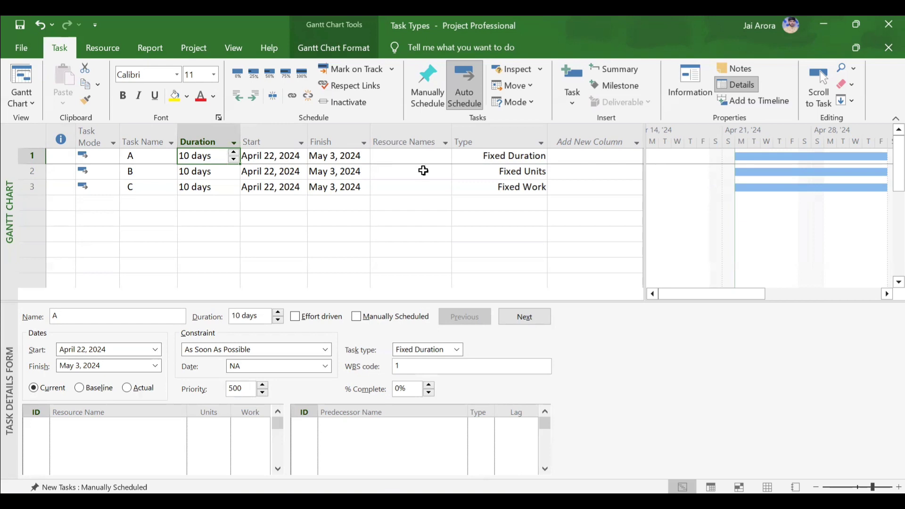
click(463, 175)
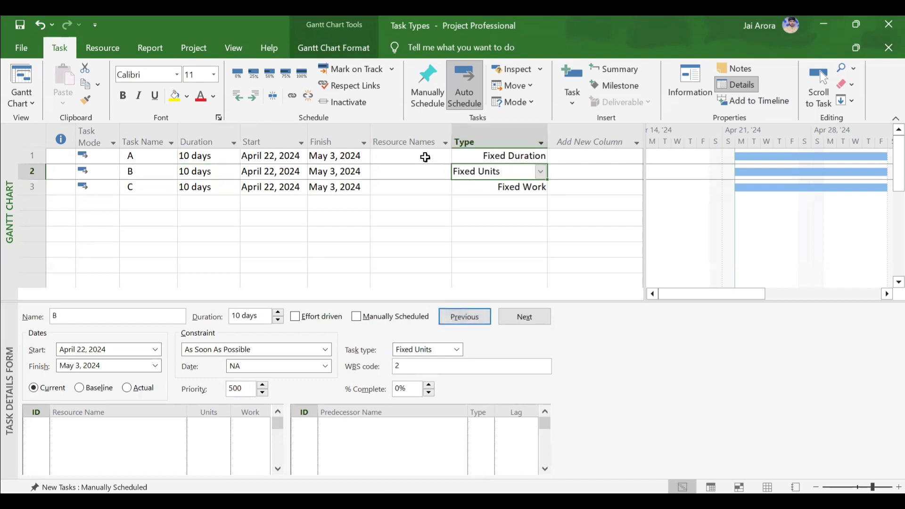
Step: Assign the Mason resource to task A in the task details form and apply the assignment
click(426, 157)
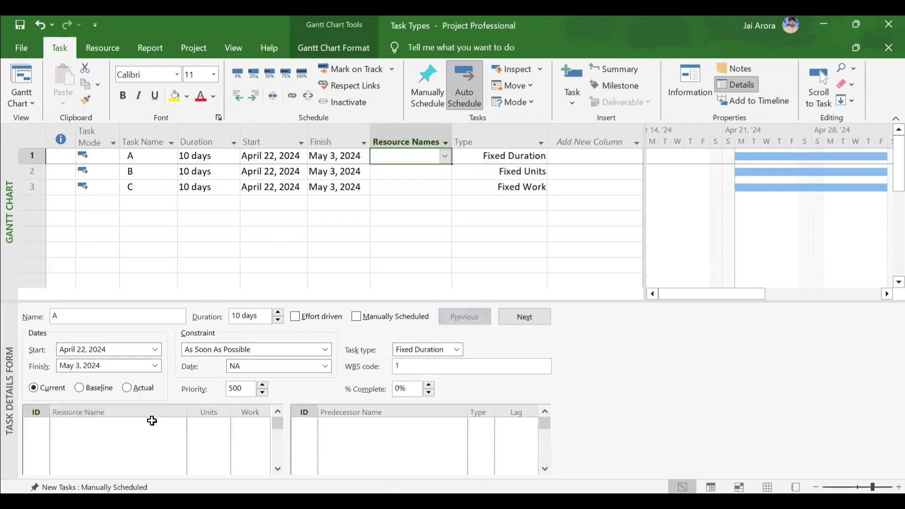
click(152, 422)
click(181, 426)
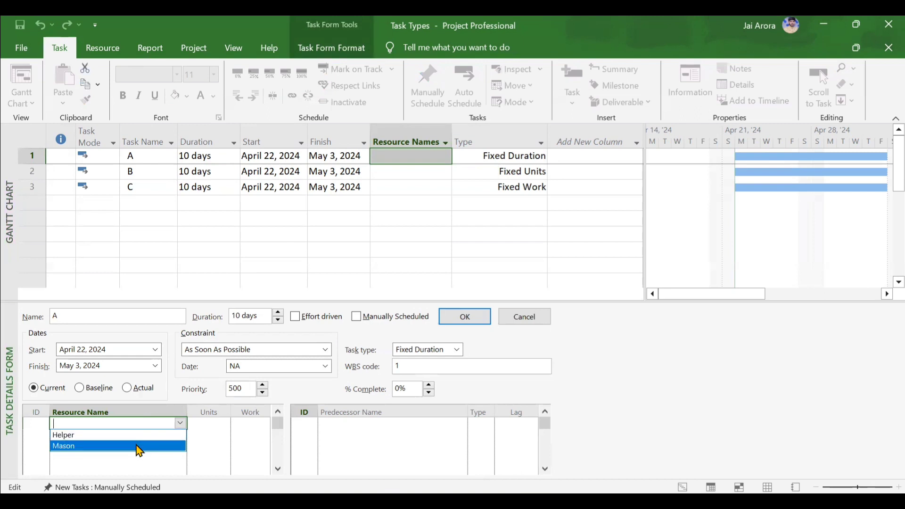
click(137, 446)
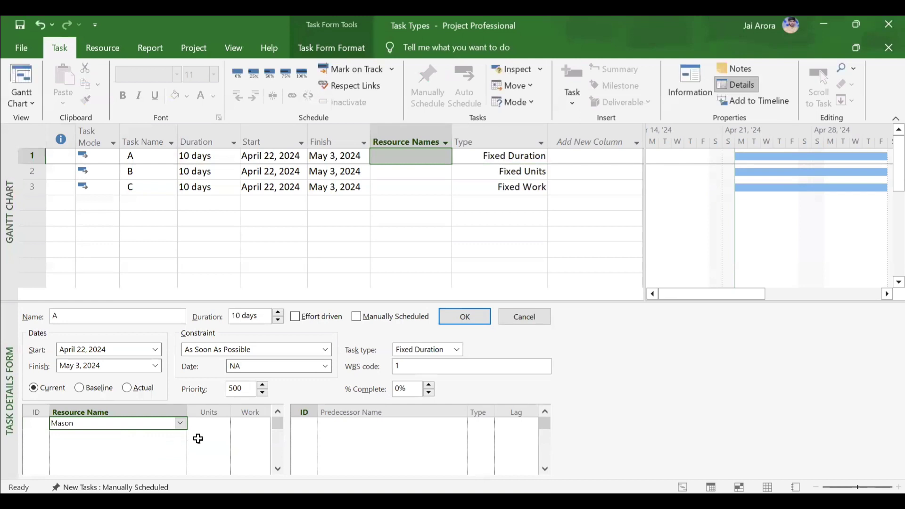
click(485, 320)
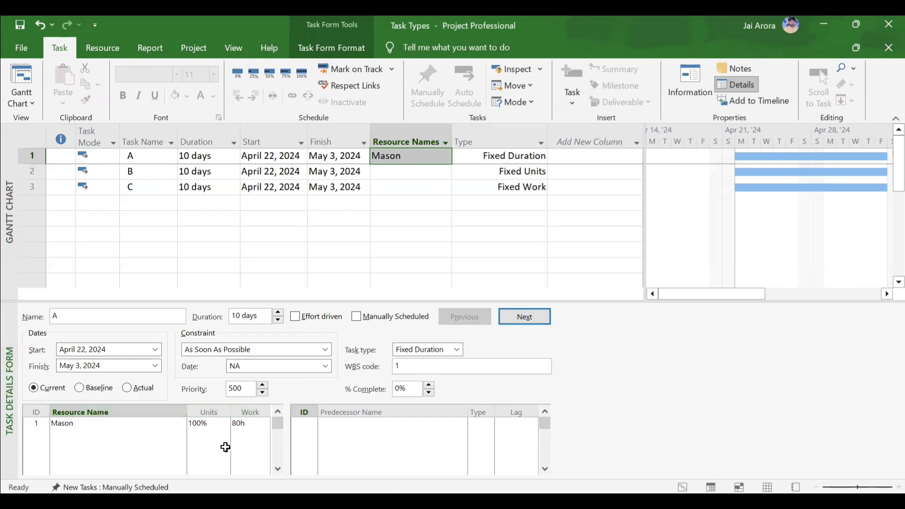
Step: Check Mason's units on task A and the Duration, Units and Work formulas in the Excel workbook, returning to Project
click(222, 424)
click(222, 424)
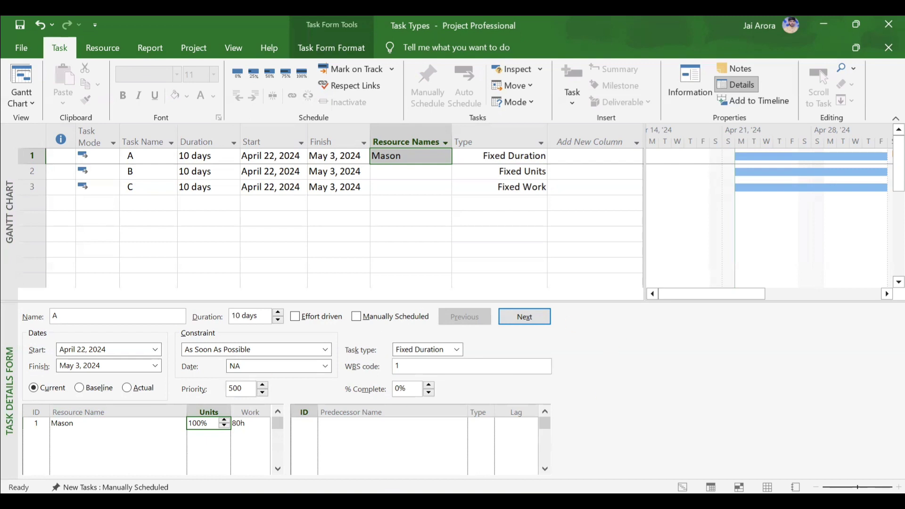
key(alt+Tab)
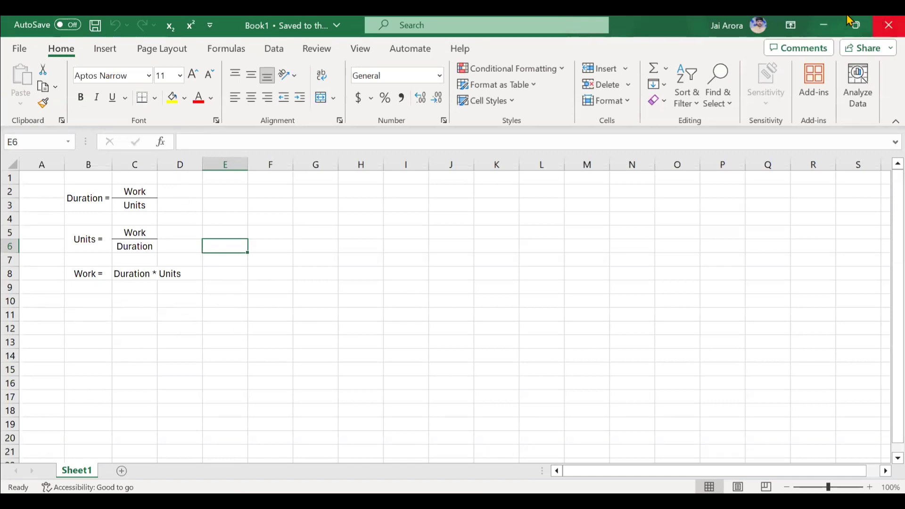
click(823, 24)
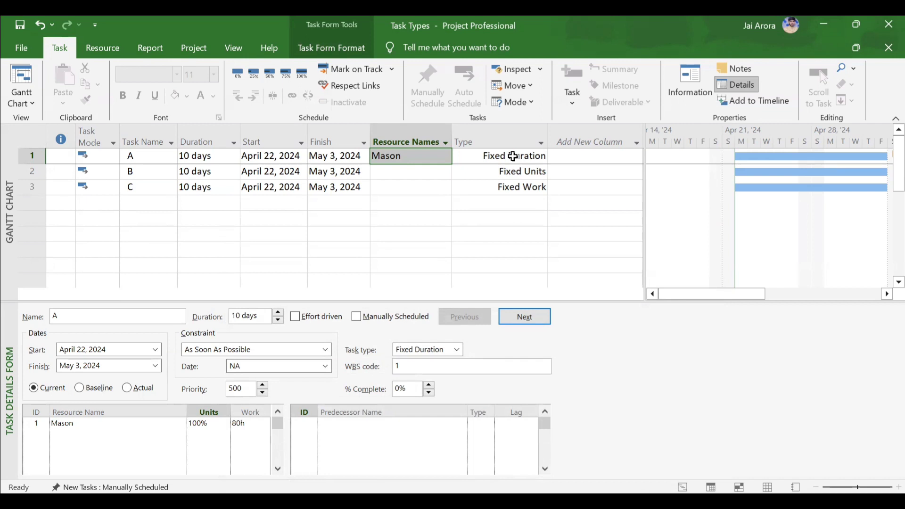
Step: Add Helper as a second resource on task A below Mason and apply the assignment
click(79, 434)
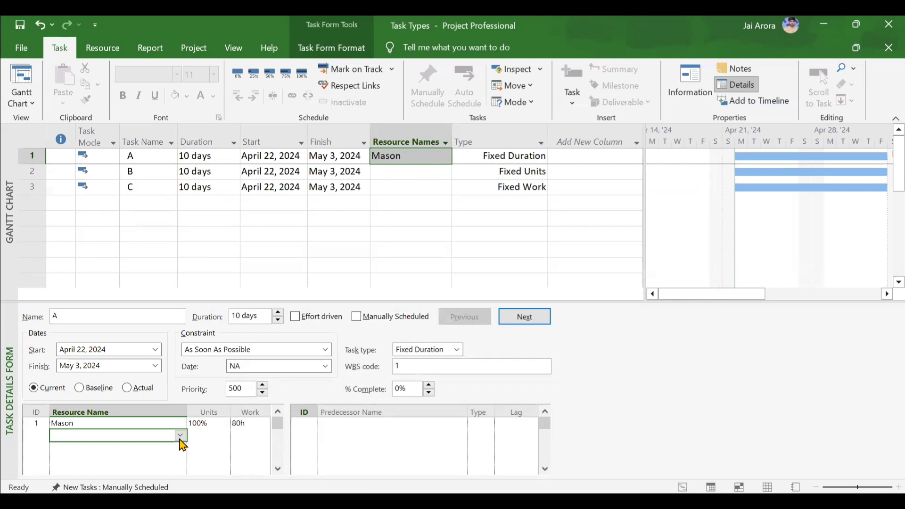
click(180, 438)
click(137, 448)
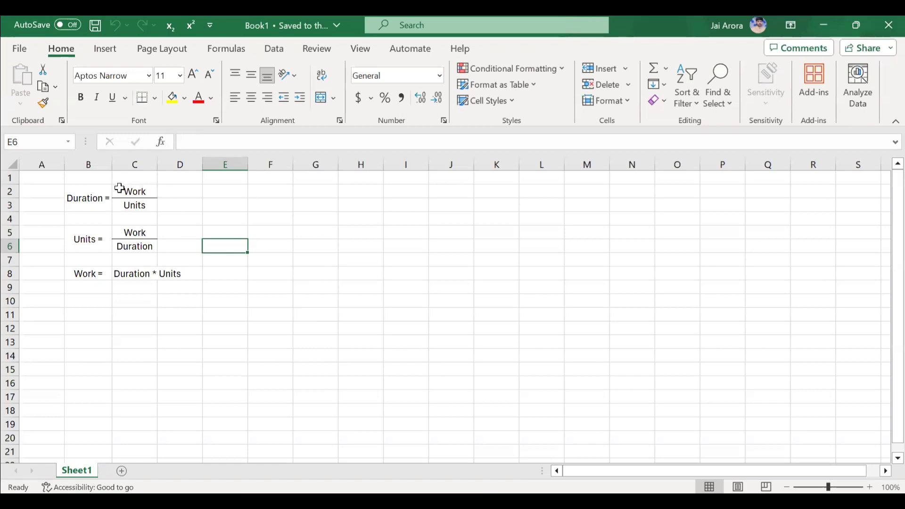
click(824, 24)
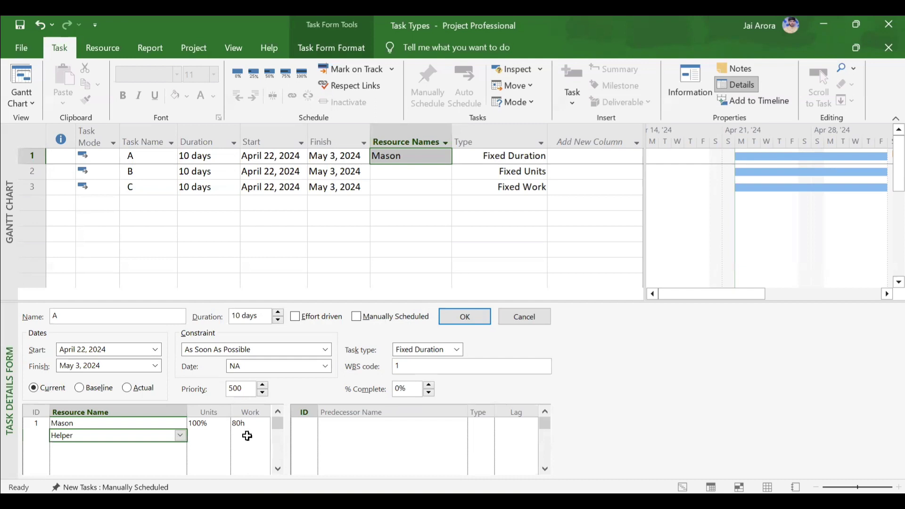
click(465, 321)
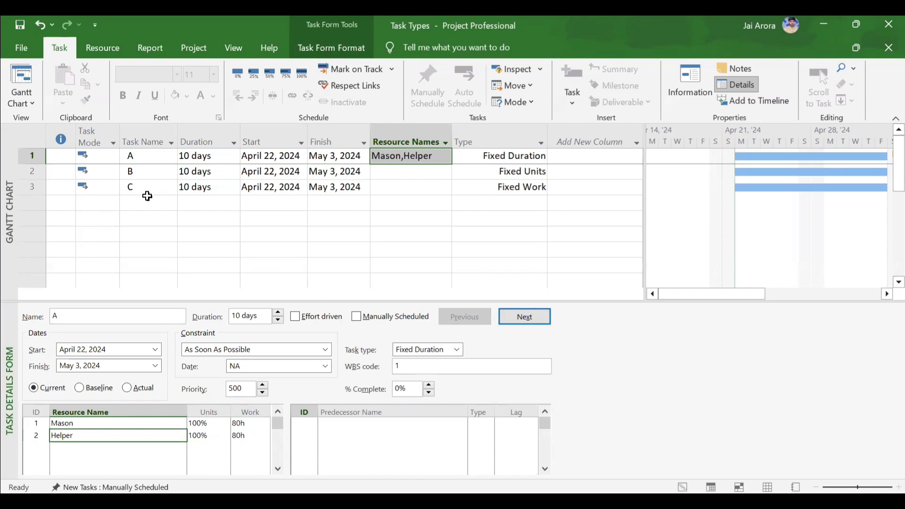
Step: Examine task A's daily work hours per resource in the Task Usage view, returning to the Gantt Chart with task details shown
click(736, 85)
click(8, 101)
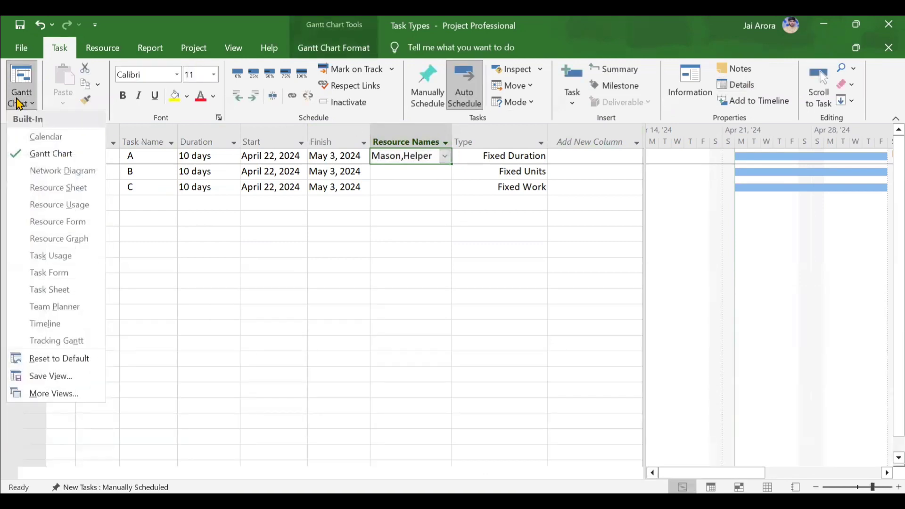
click(51, 259)
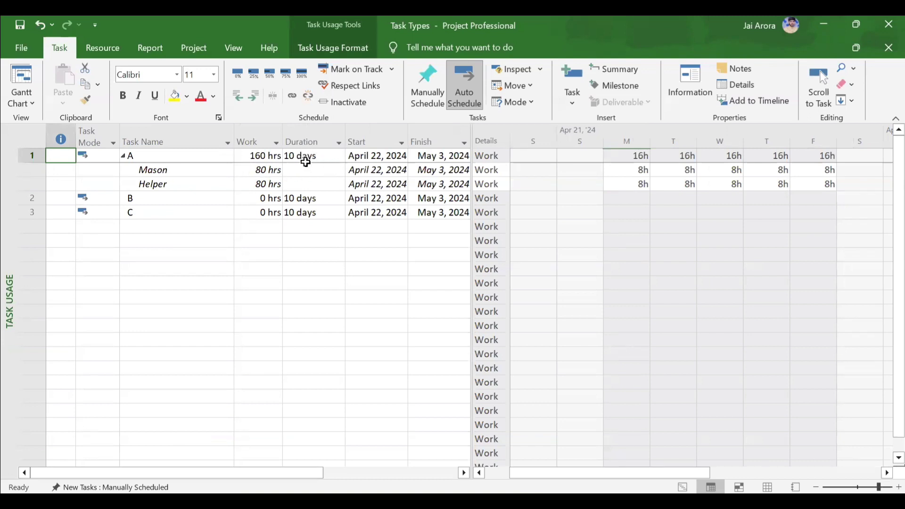
scroll(645, 169, right, 3)
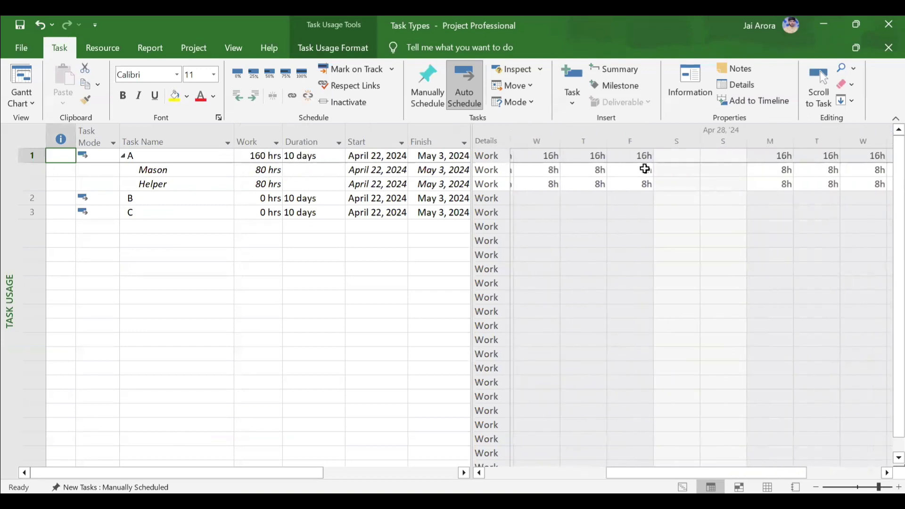
scroll(644, 169, left, 2)
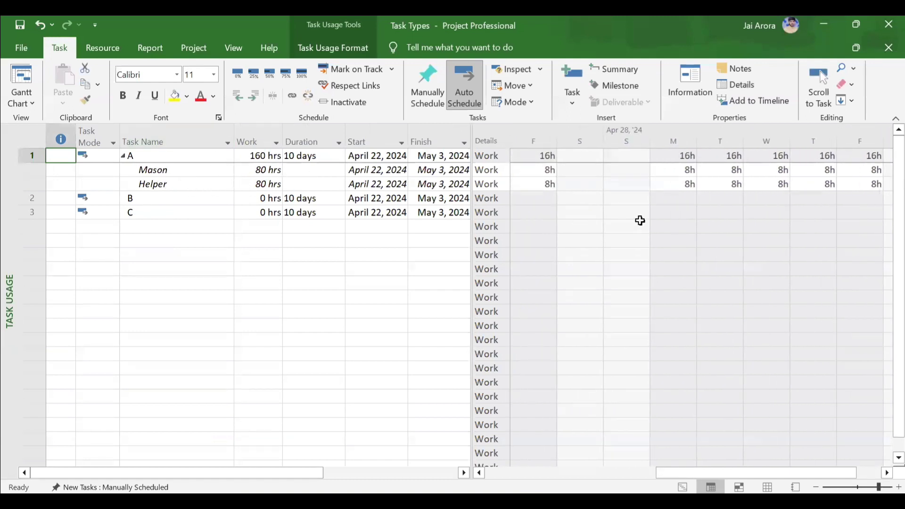
scroll(640, 221, left, 4)
scroll(640, 220, left, 1)
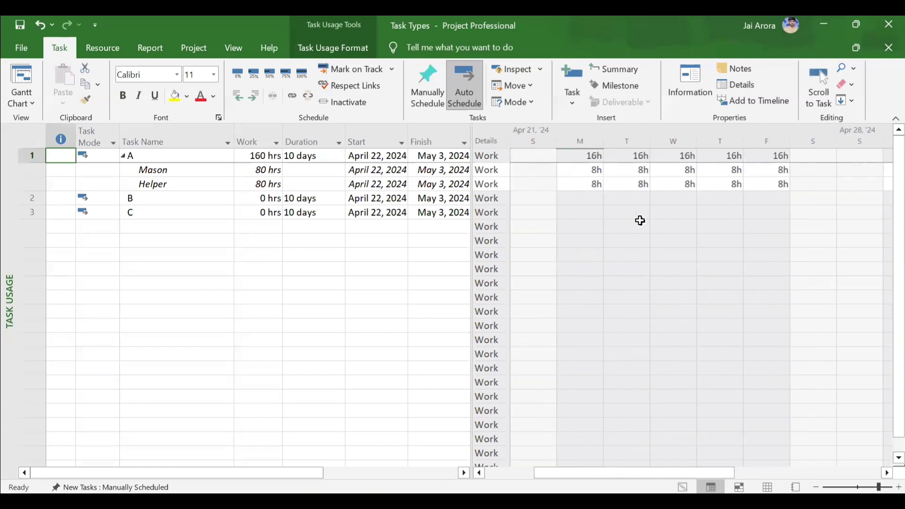
scroll(640, 221, right, 2)
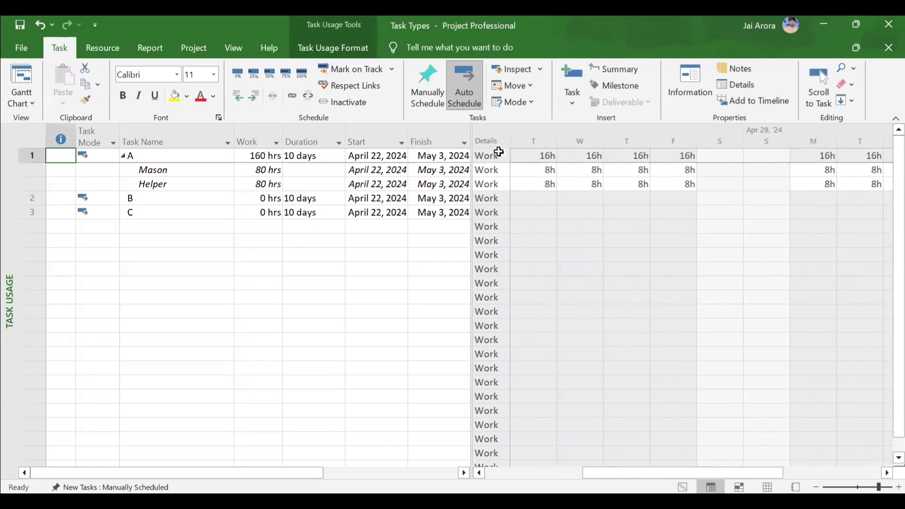
scroll(684, 219, right, 2)
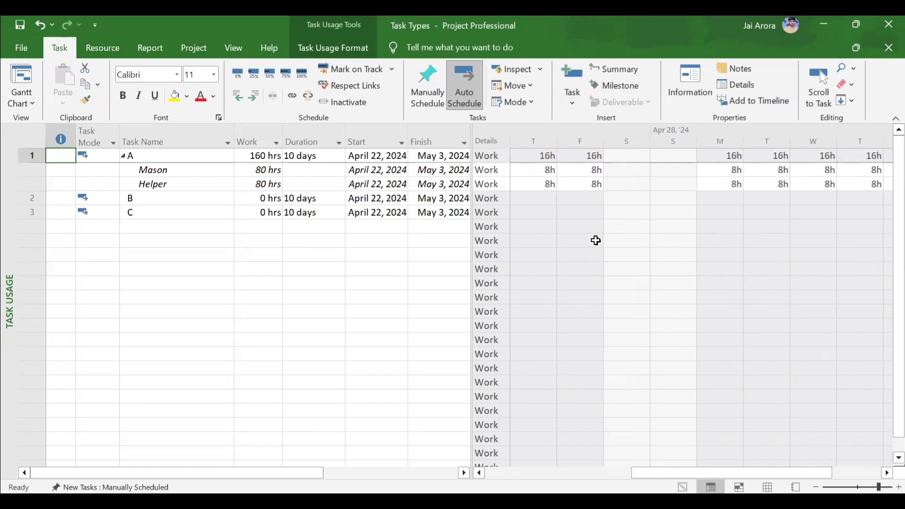
scroll(596, 240, left, 4)
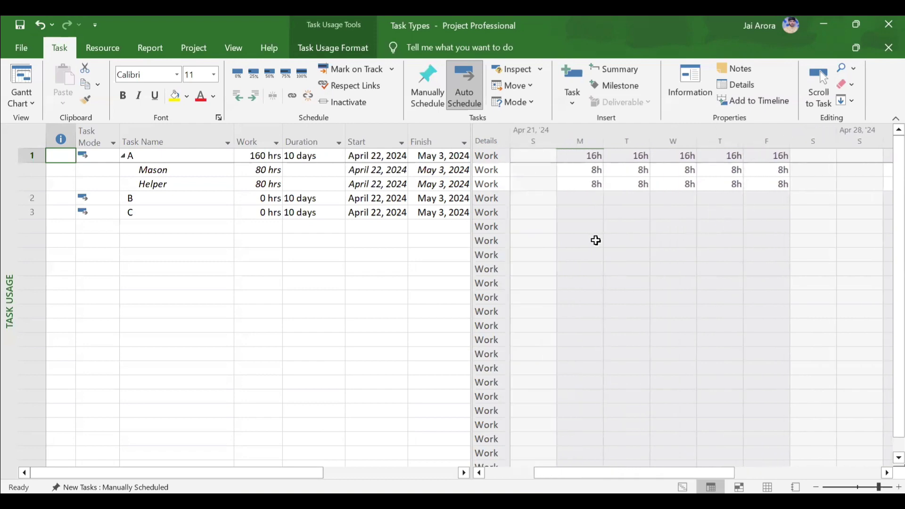
click(19, 81)
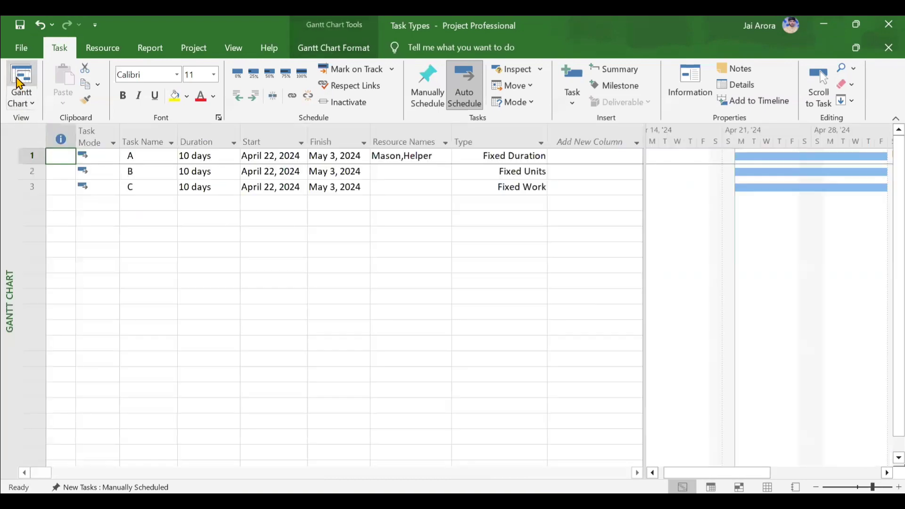
click(736, 85)
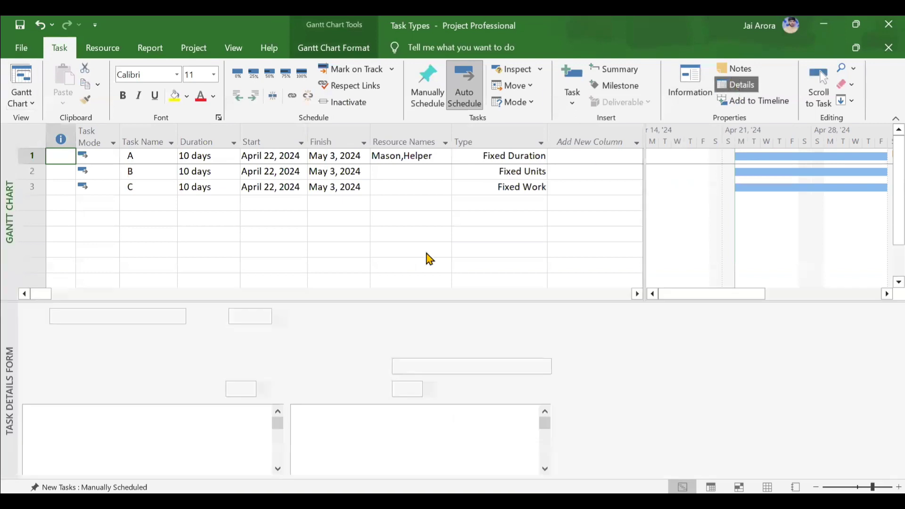
Step: Delete Helper from the resource list of task A in the task details form
click(93, 437)
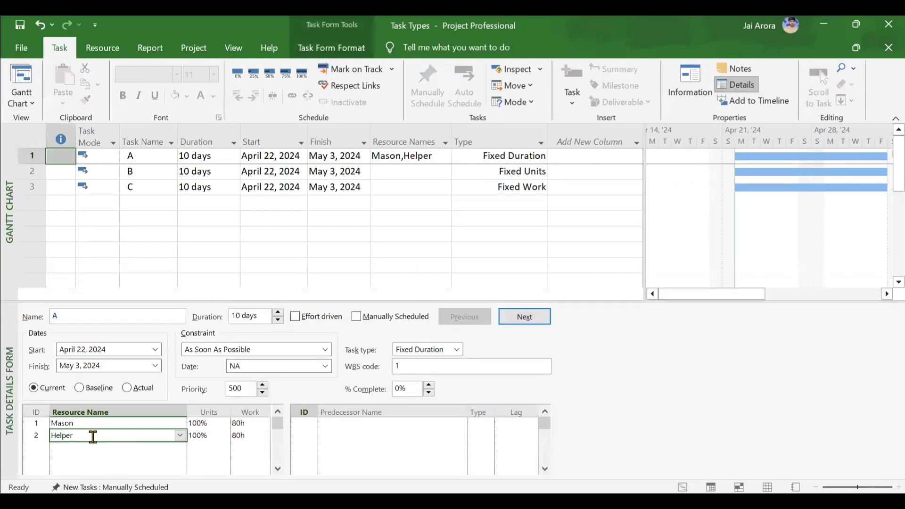
key(Return)
key(Delete)
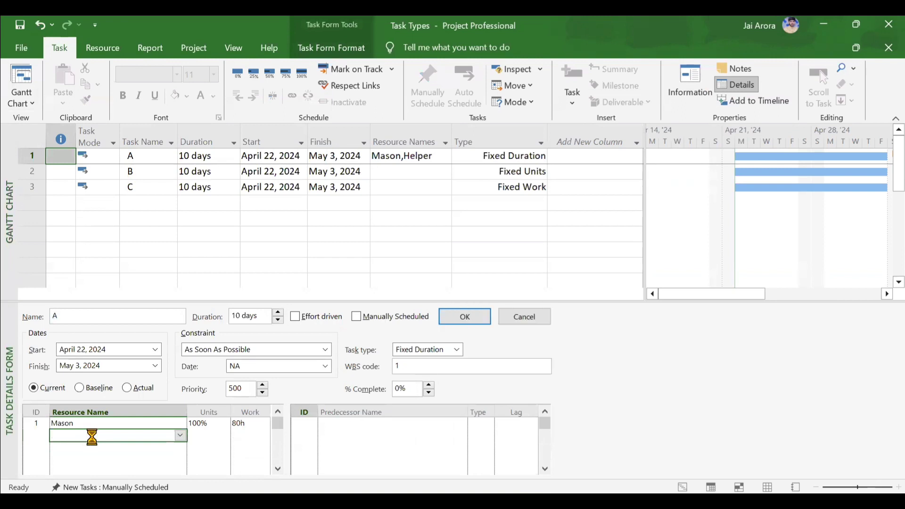
Step: Set Mason's units on task A to 200% and apply the change
click(131, 423)
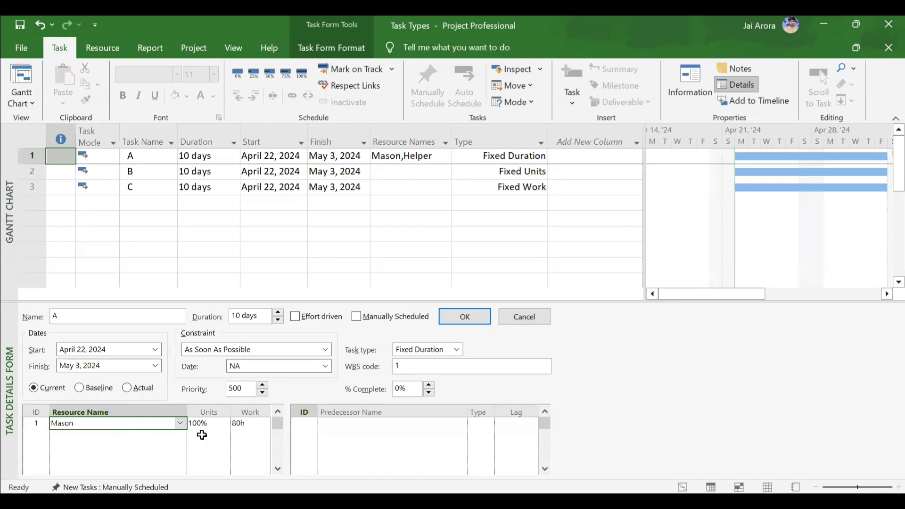
click(219, 427)
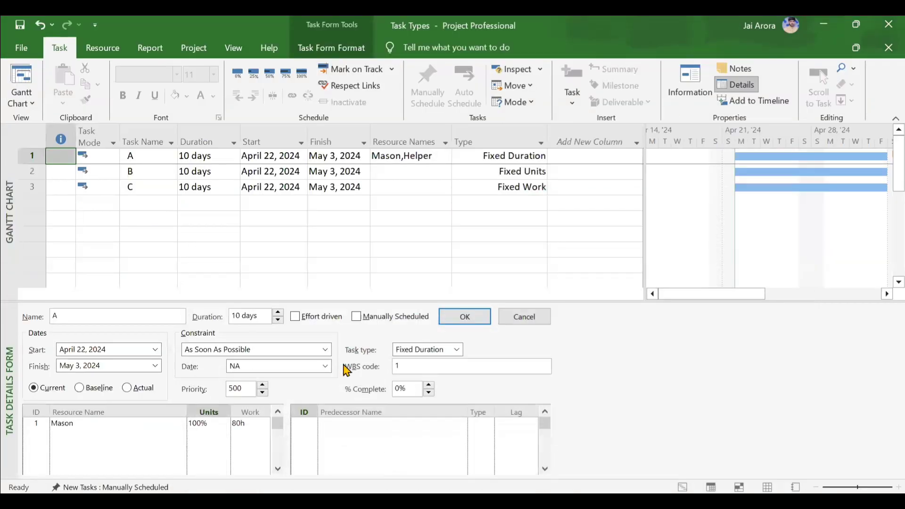
click(212, 423)
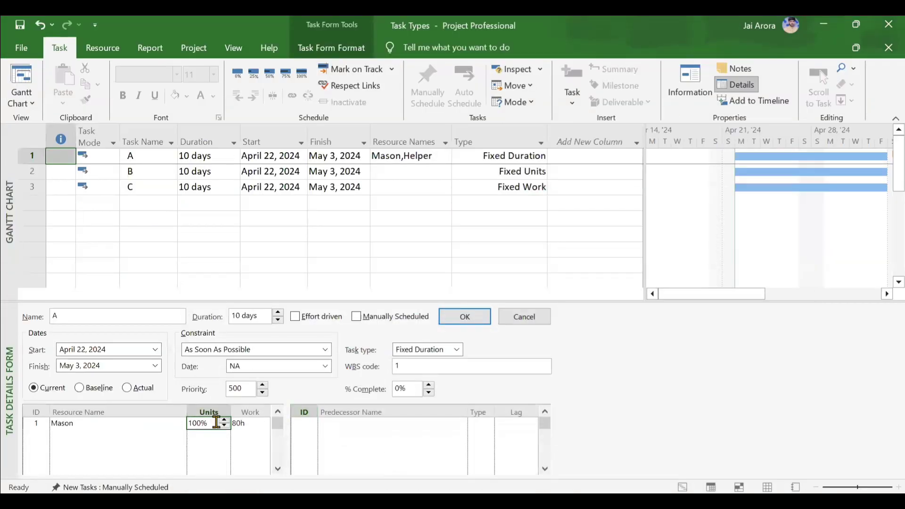
click(225, 420)
click(225, 421)
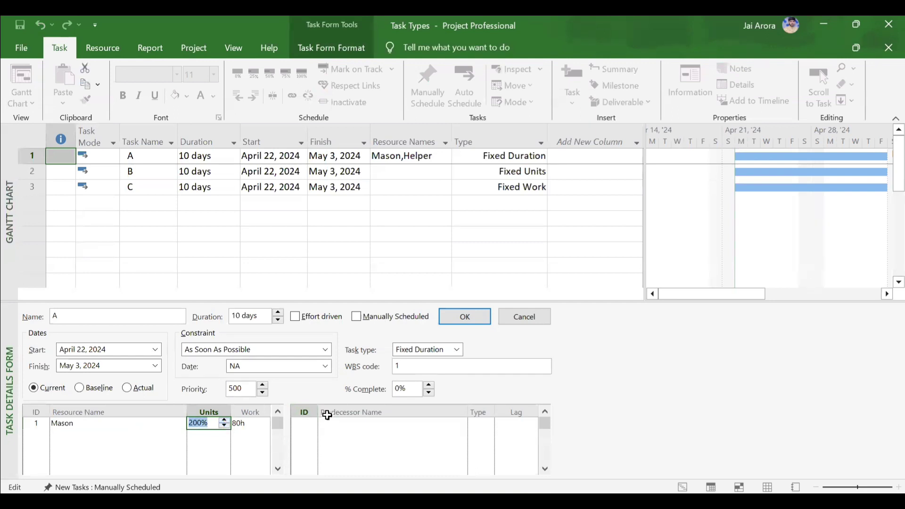
click(480, 322)
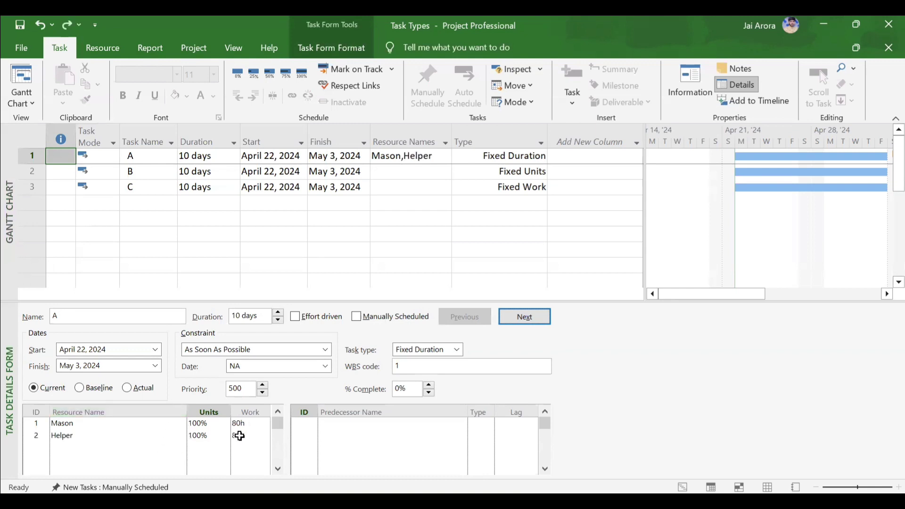
Step: Remove Helper from task A's resources, keeping only Mason assigned
click(165, 436)
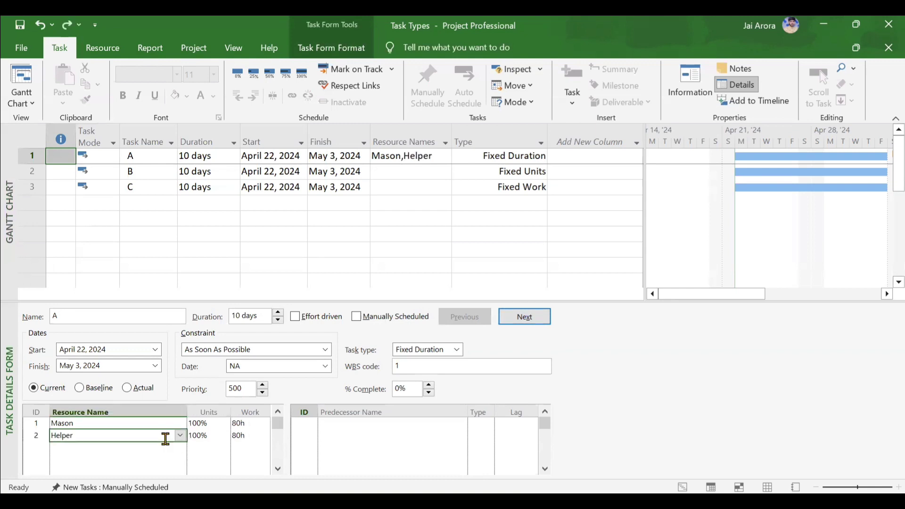
key(Delete)
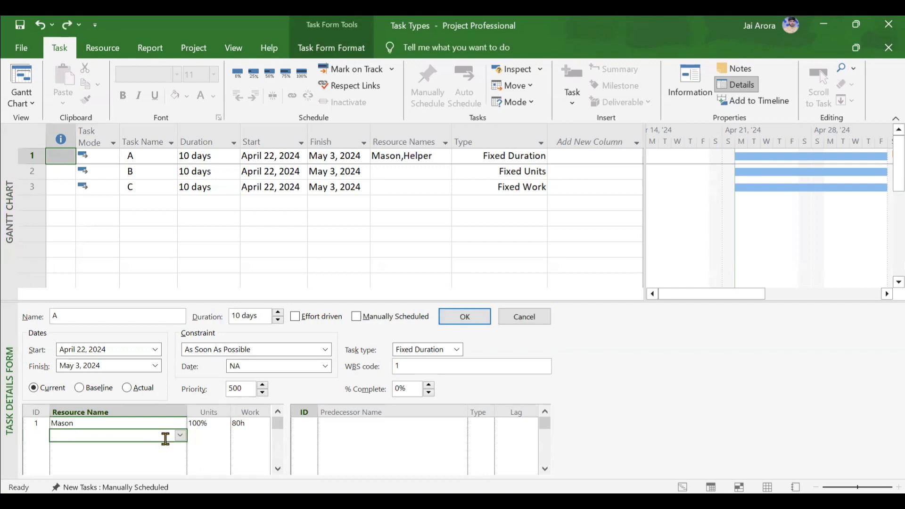
click(216, 156)
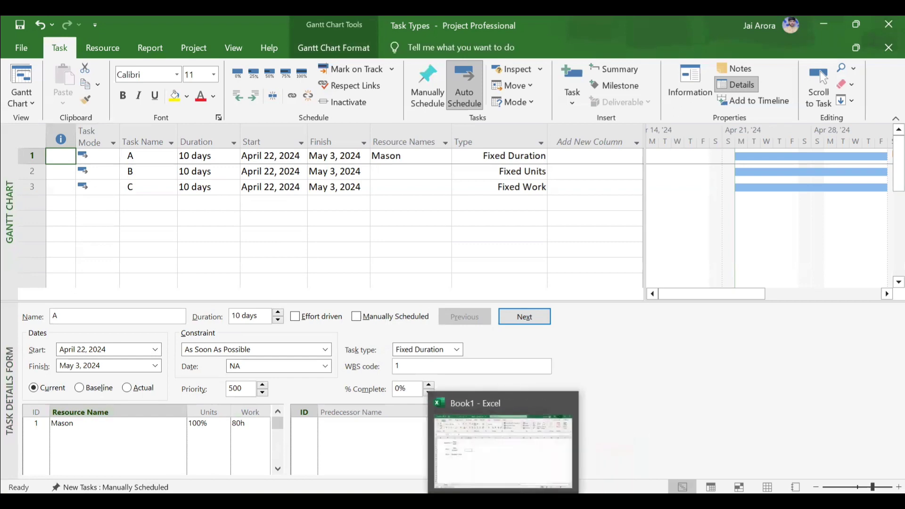
Step: Consult the duration, units and work formulas in Excel's Book1, and undo a trial duration of 20 days on task A
click(486, 415)
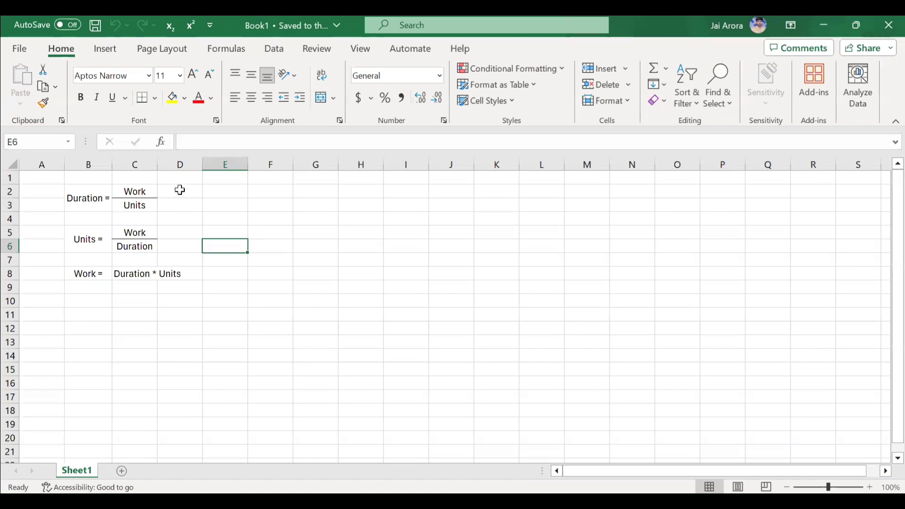
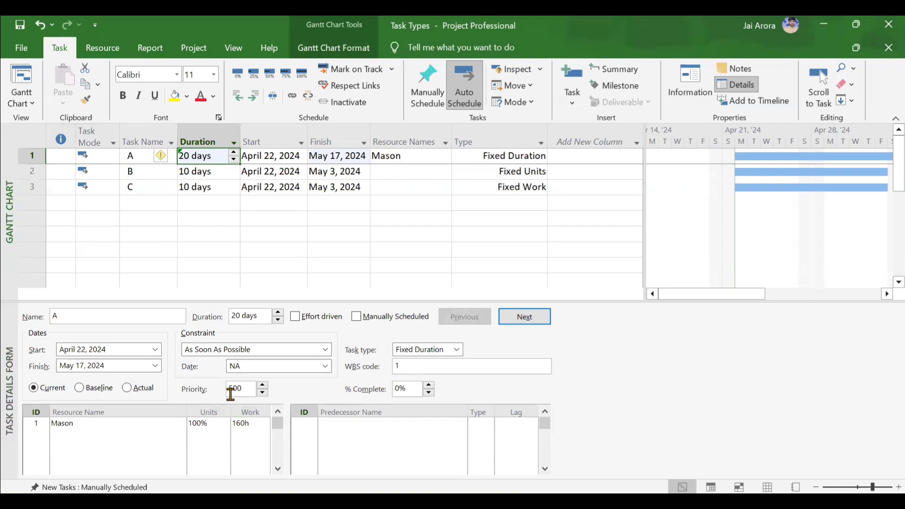
key(ctrl+z)
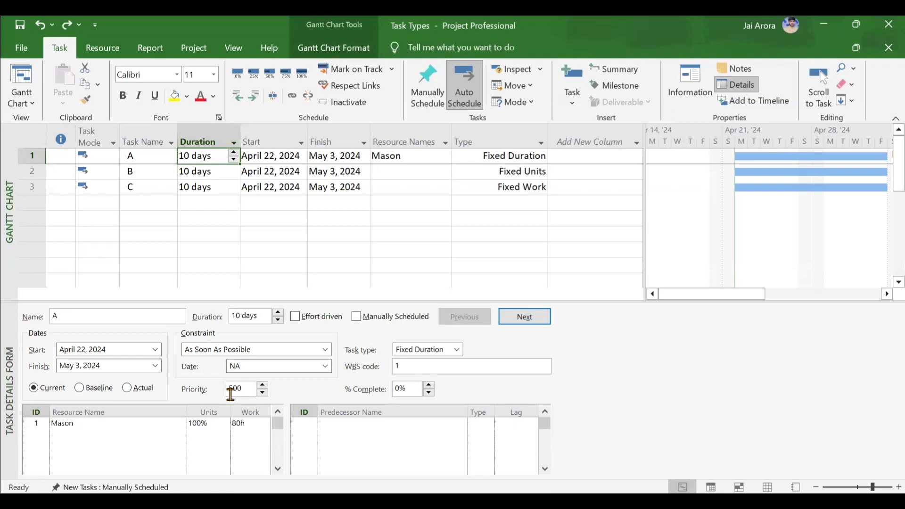
Step: Set Mason's work on task A to 160 hours in the task details form and apply the change
click(247, 424)
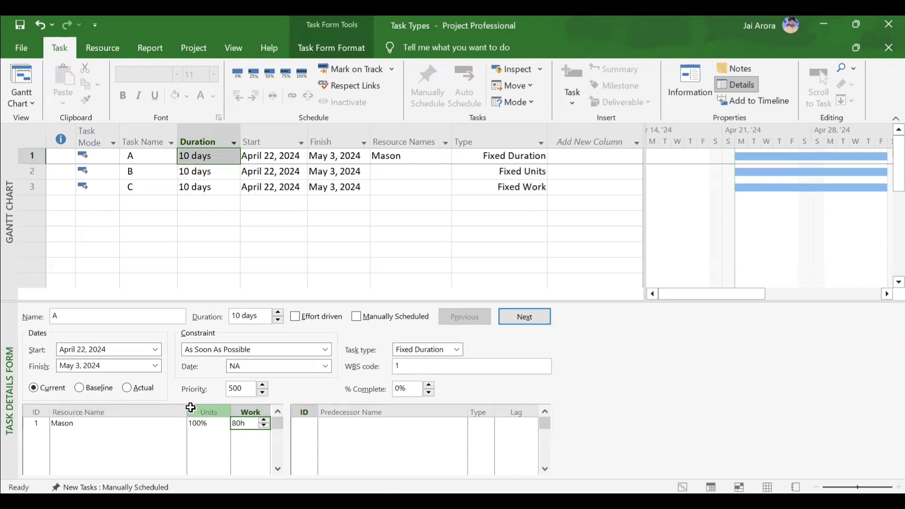
key(Escape)
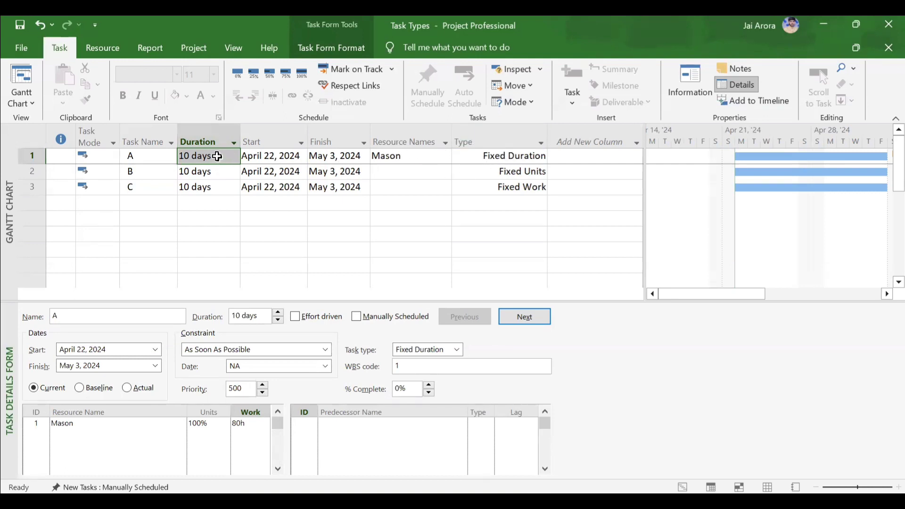
click(259, 422)
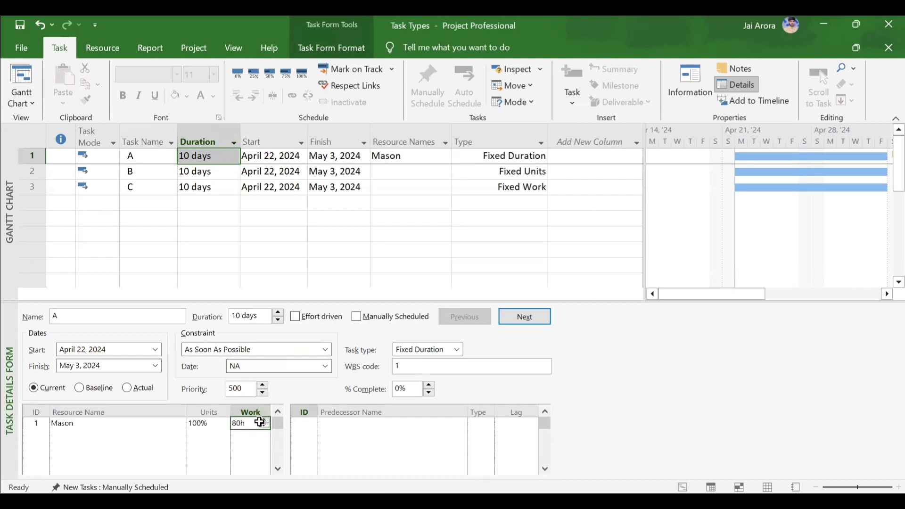
text(160)
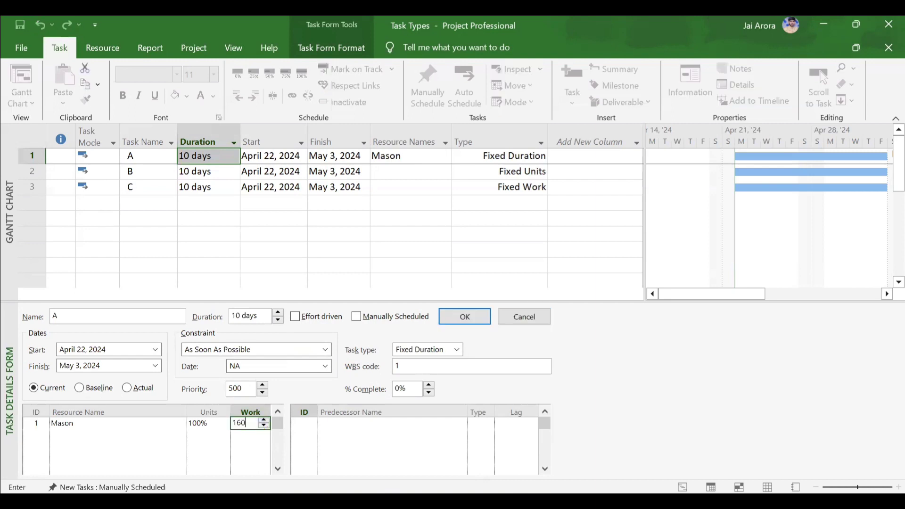
key(Return)
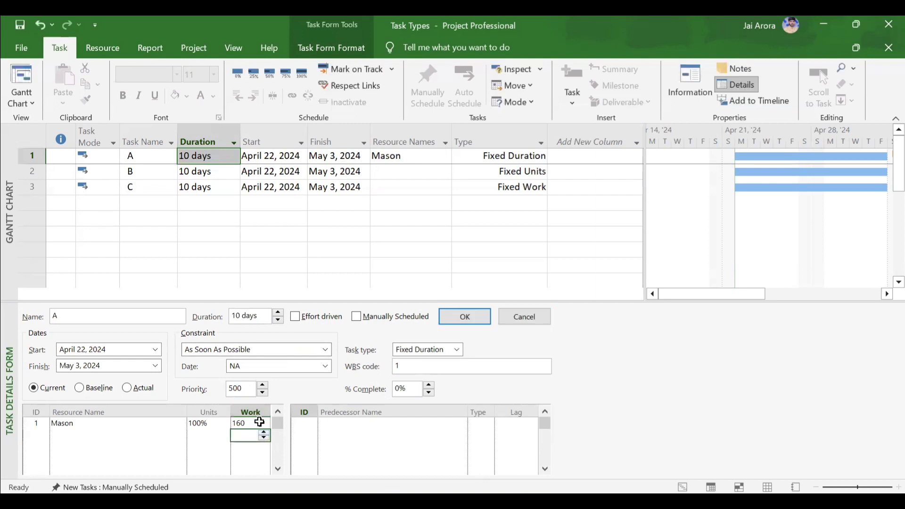
click(464, 316)
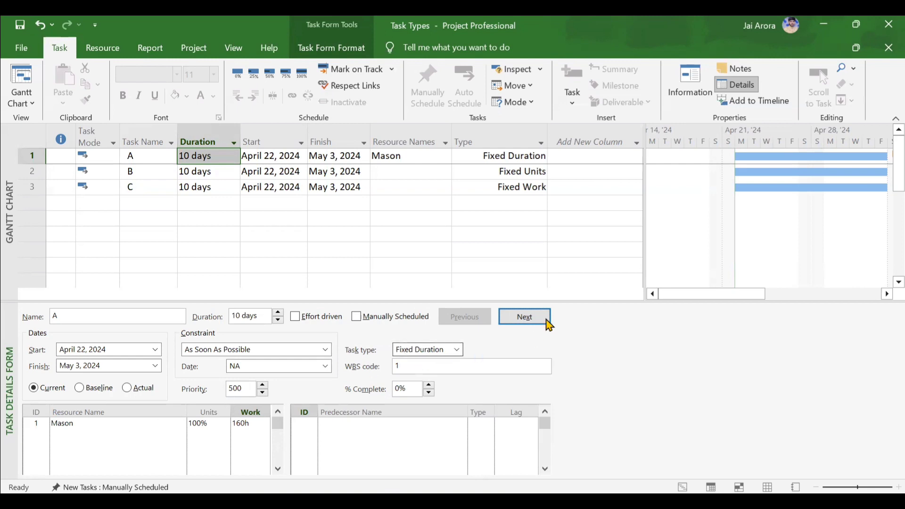
Step: Assign Mason as the first resource on task B, the Fixed Units task, and apply the assignment
click(475, 171)
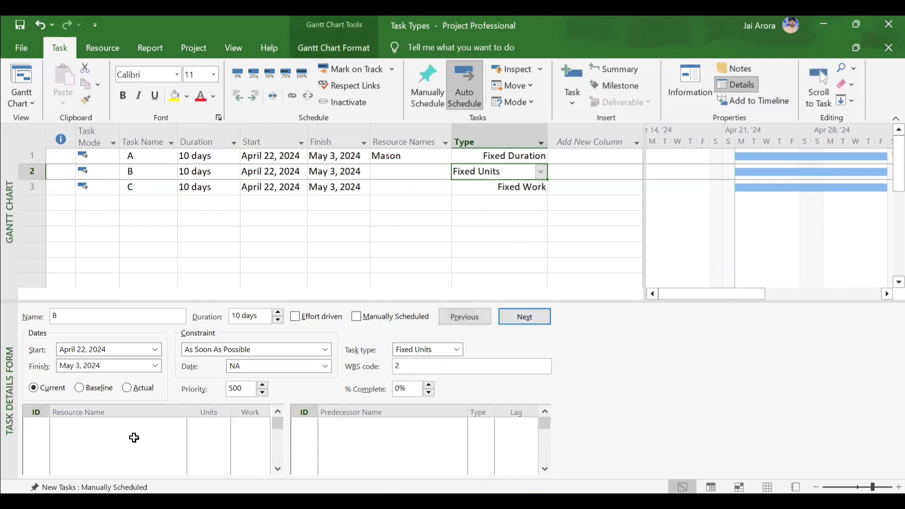
click(132, 424)
click(180, 424)
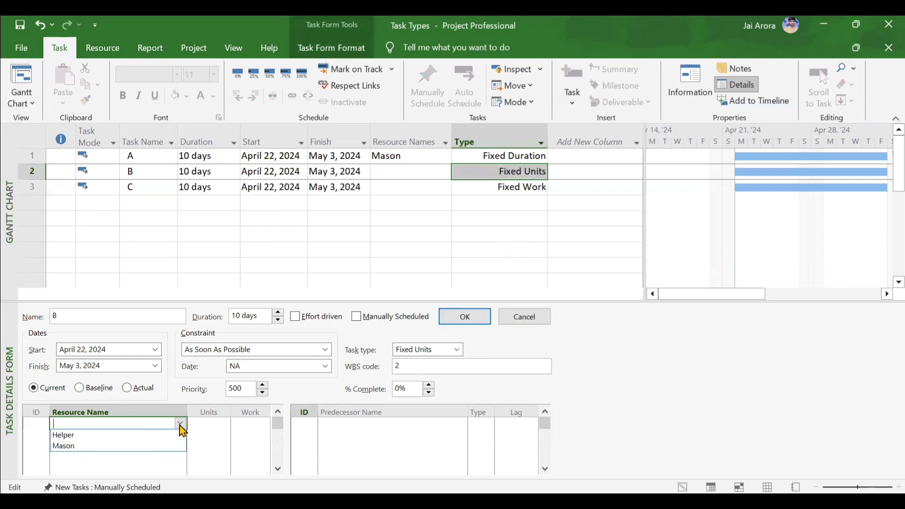
click(120, 446)
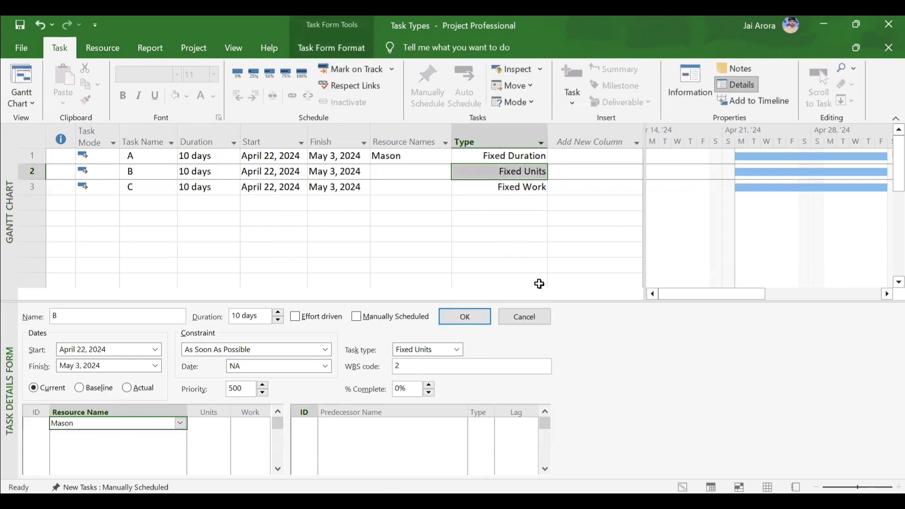
click(477, 315)
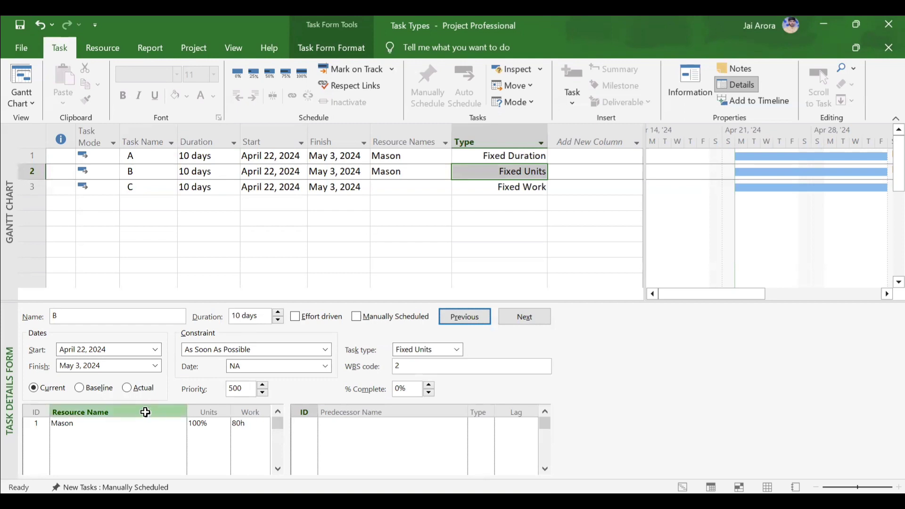
Step: Add Helper below Mason on task B and apply it, comparing the assignment with the formulas in Excel's Book1
click(148, 439)
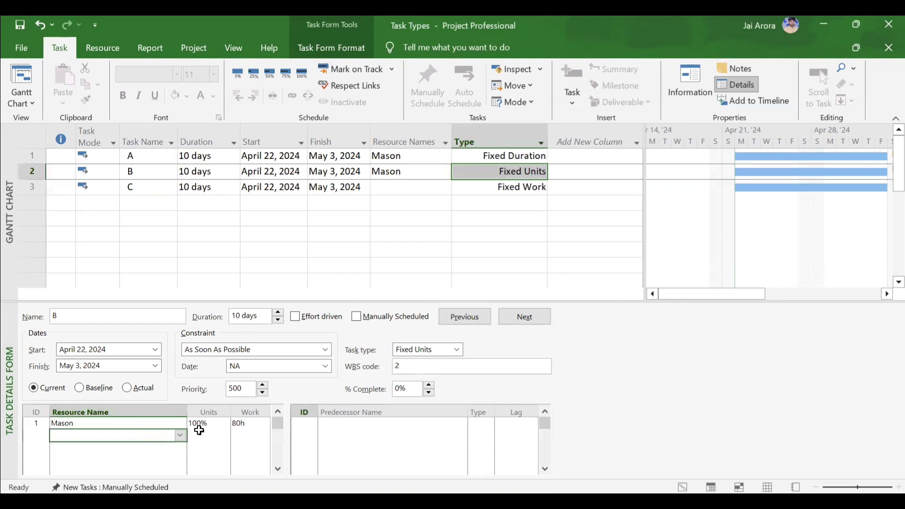
click(181, 437)
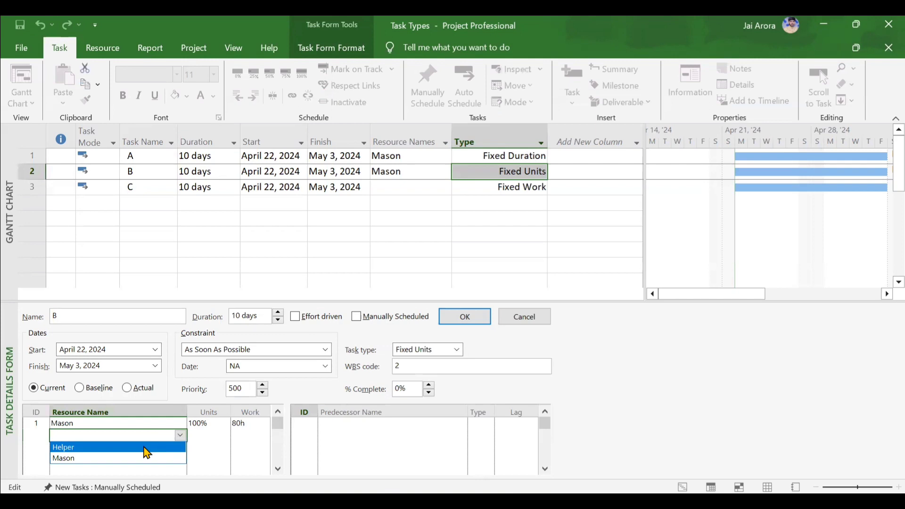
click(145, 446)
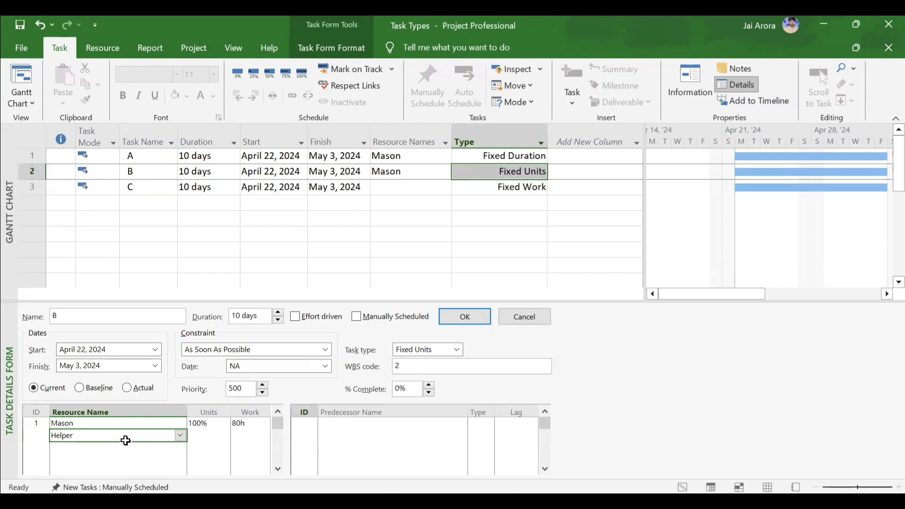
key(Return)
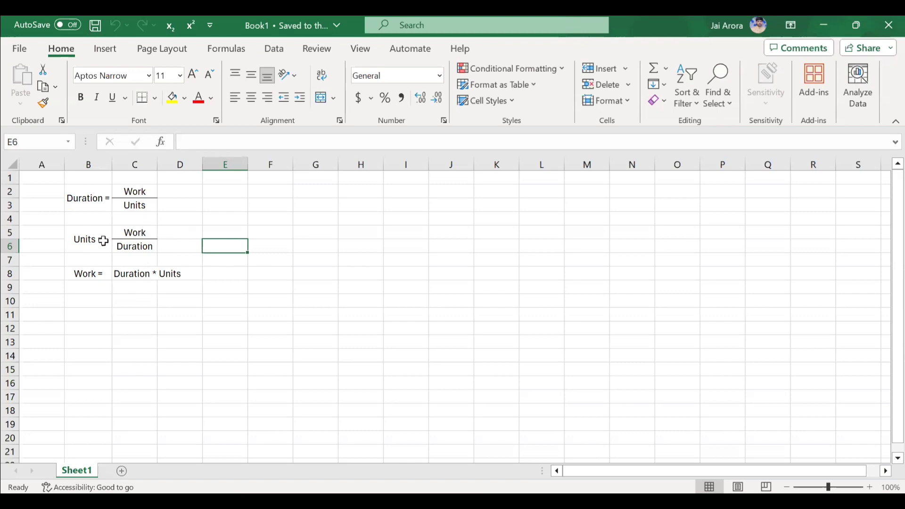
click(823, 29)
click(835, 23)
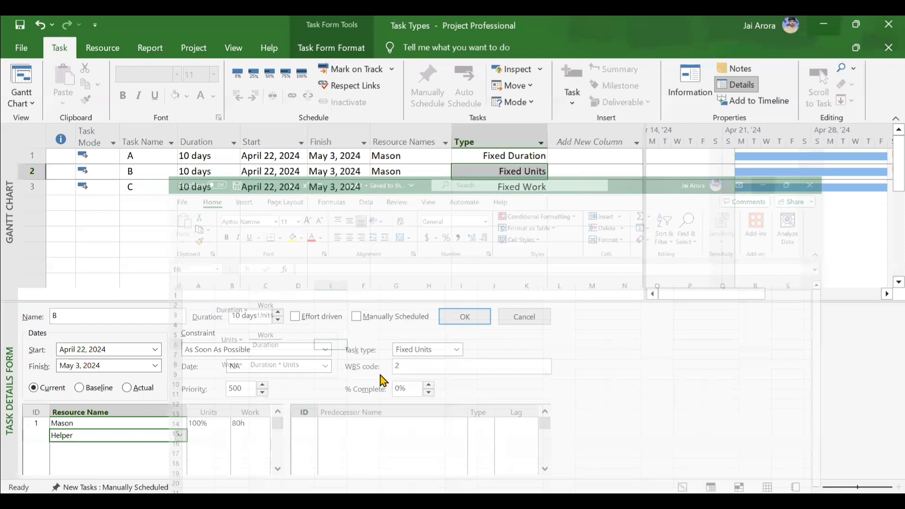
click(469, 321)
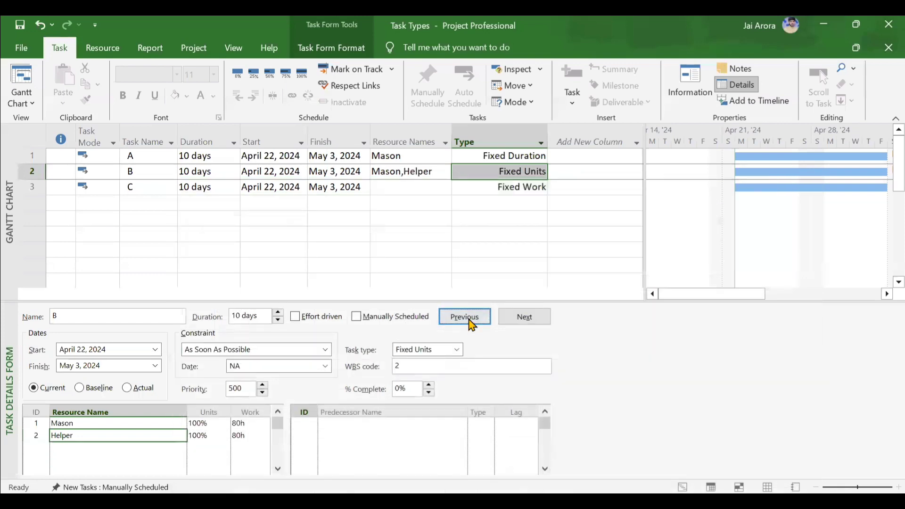
click(235, 422)
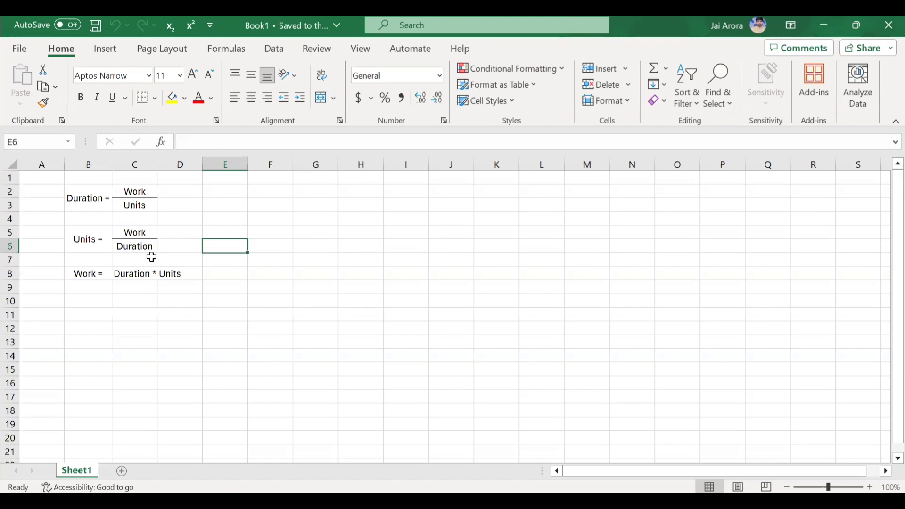
click(829, 22)
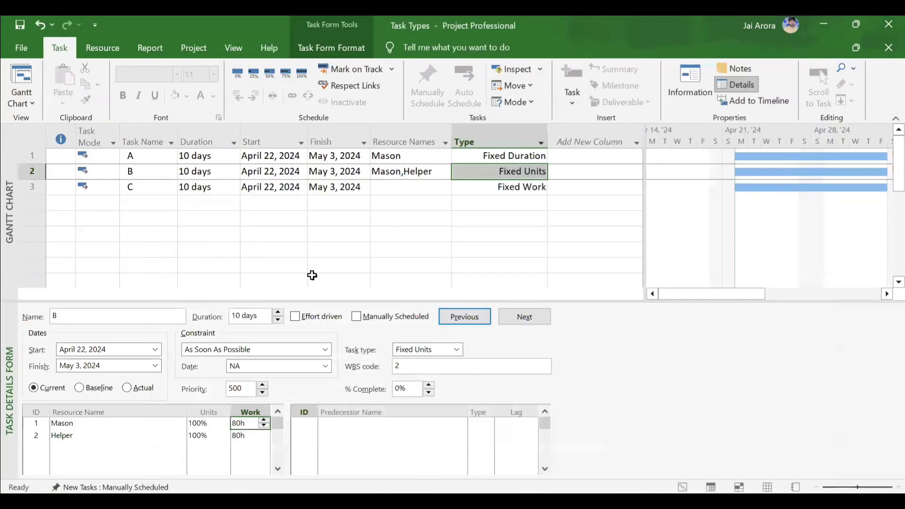
Step: Remove Helper from task B's resource names, keeping only Mason assigned
click(154, 444)
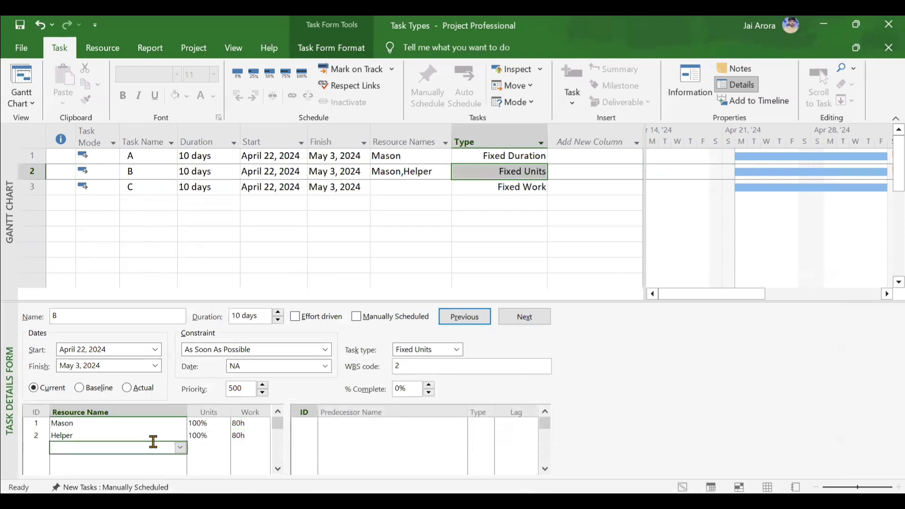
click(160, 436)
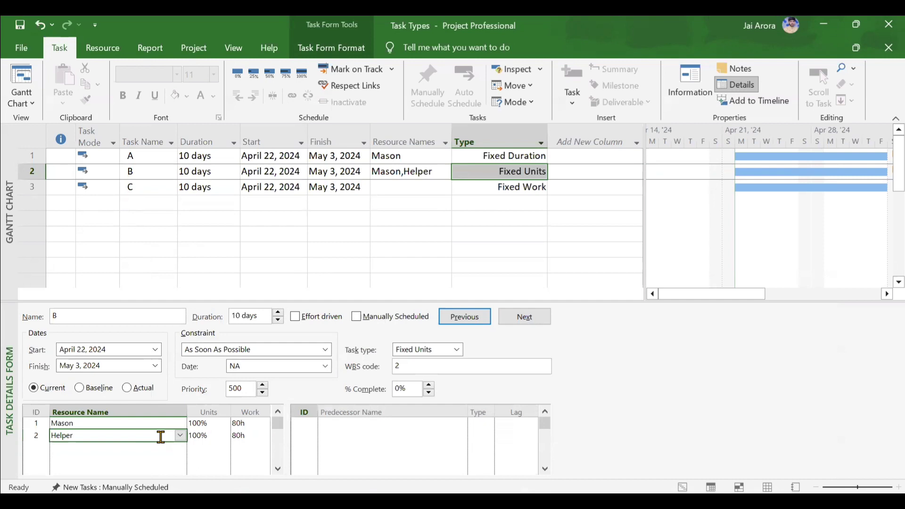
click(166, 448)
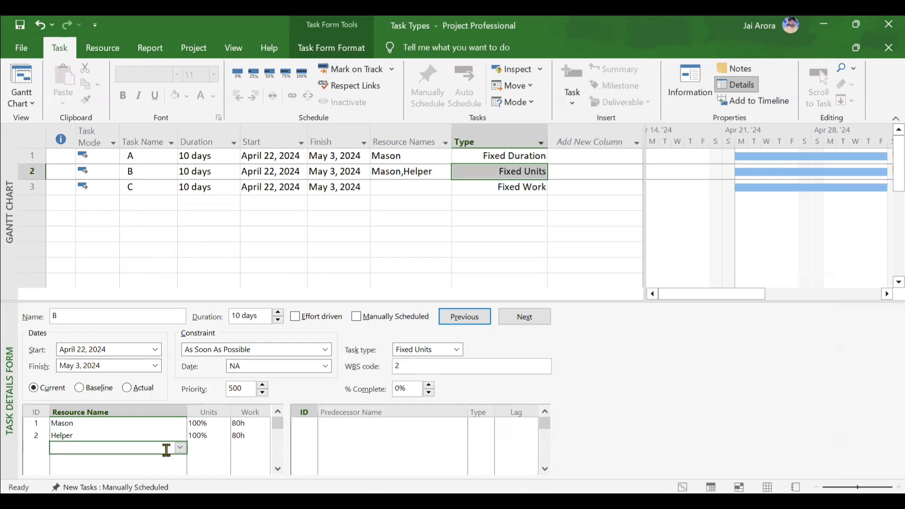
click(441, 174)
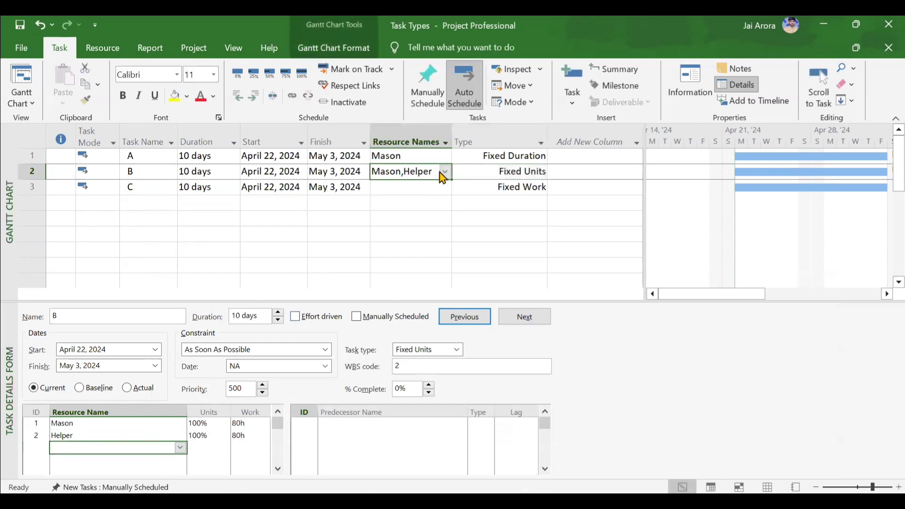
click(444, 173)
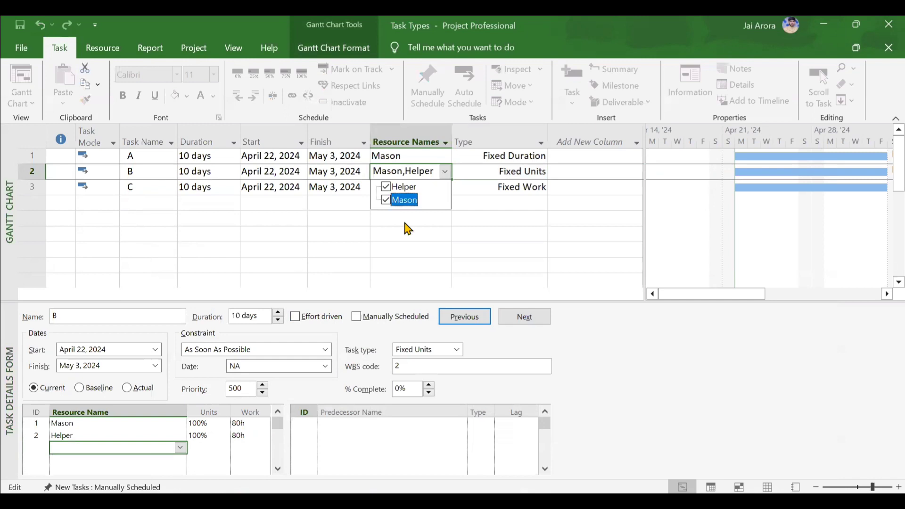
click(387, 187)
key(Return)
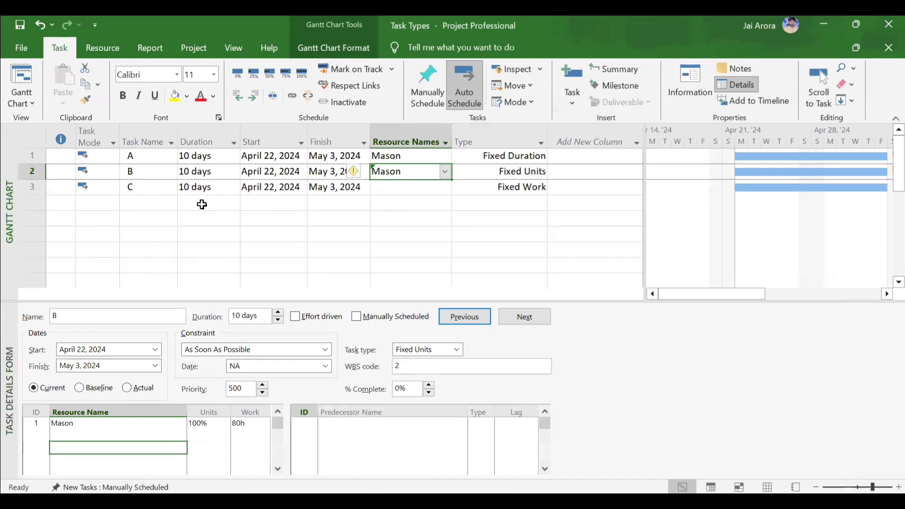
Step: Set Mason's units on task B to 200% and apply, and return them to 100% and apply again
click(215, 429)
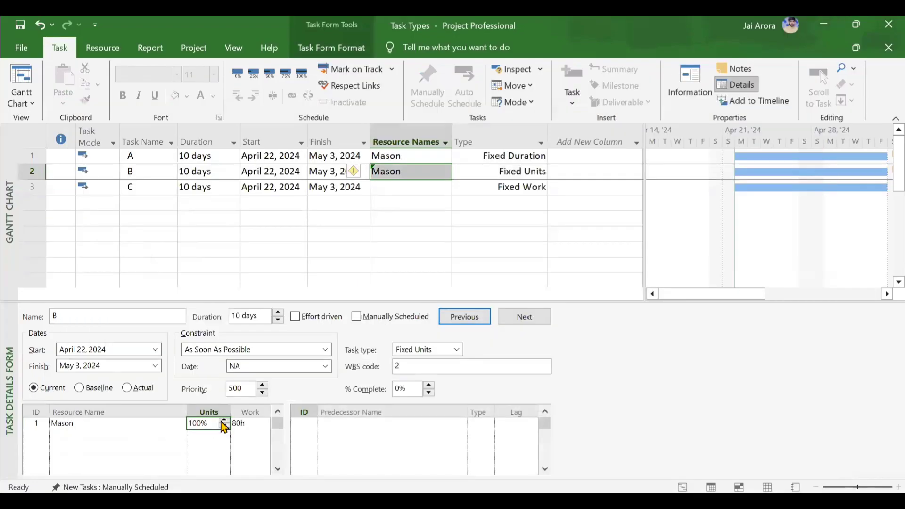
click(225, 420)
click(225, 420)
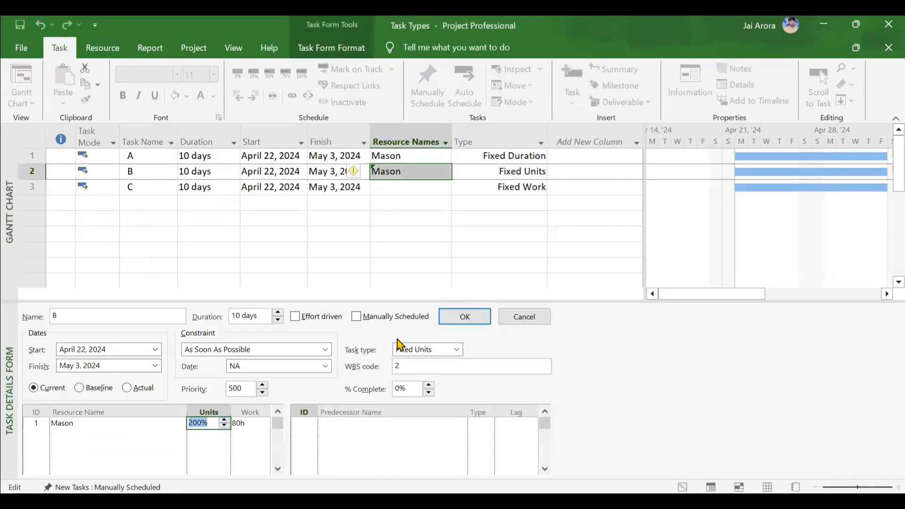
click(464, 319)
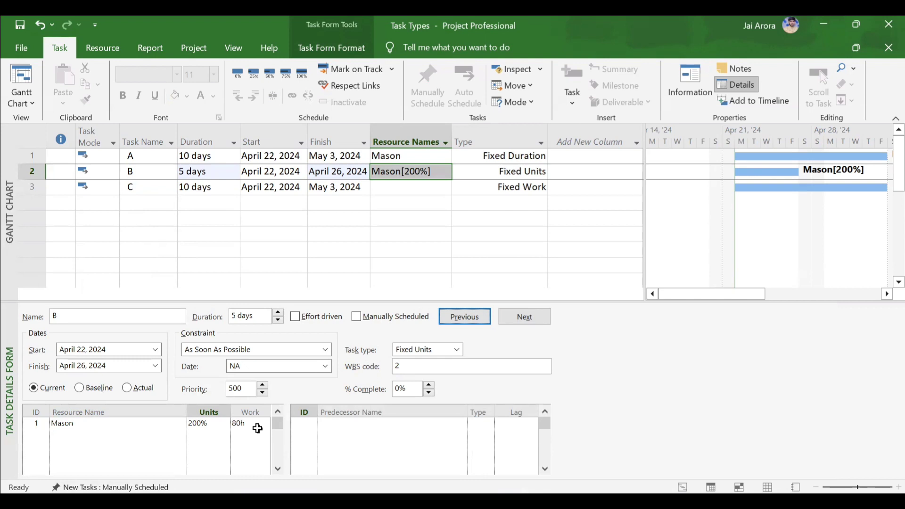
click(216, 423)
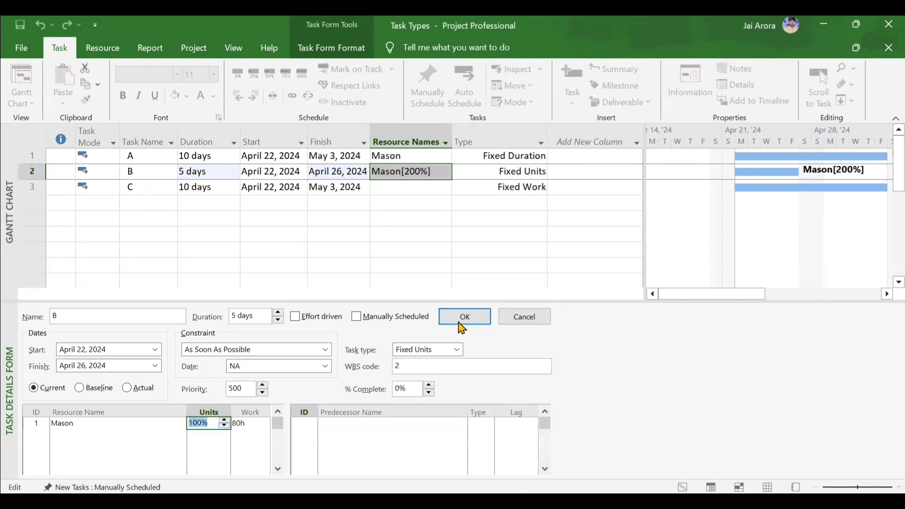
click(467, 323)
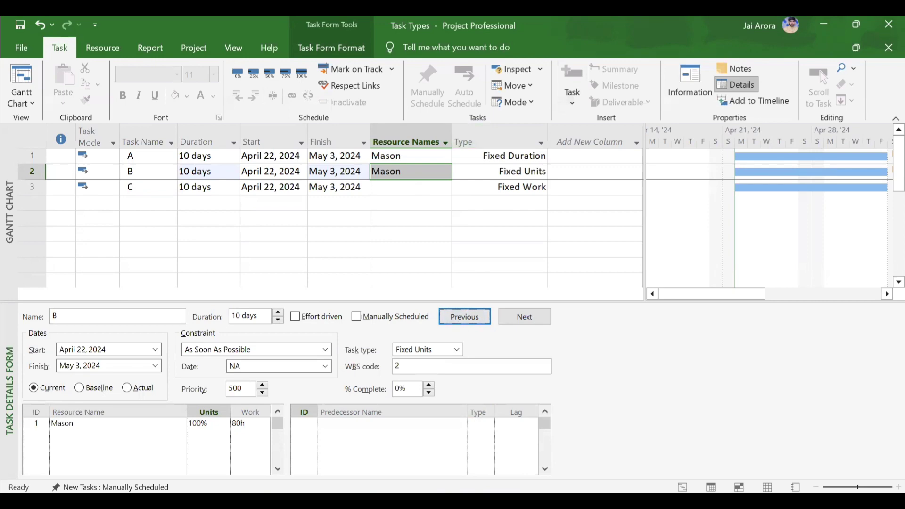
Step: Consult the formulas in Excel's Book1, try a 20-day duration on task B in Project, and undo that duration change
click(497, 457)
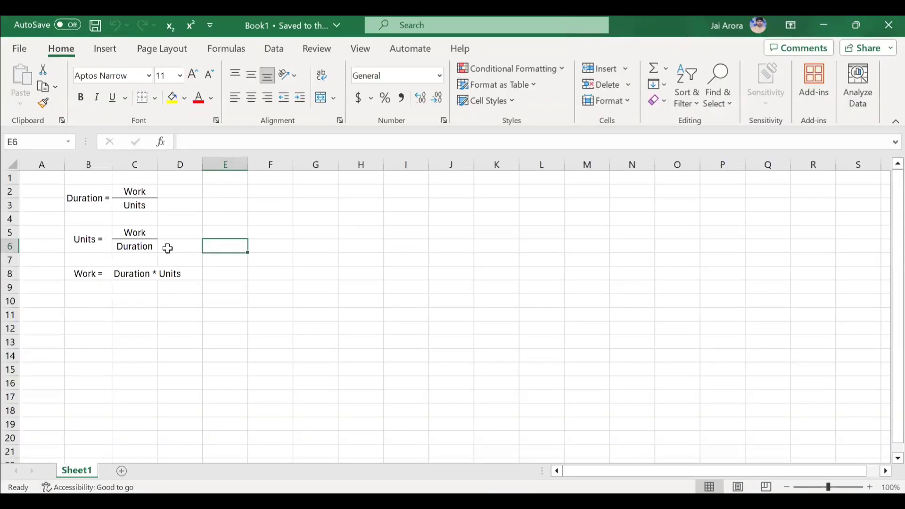
click(824, 26)
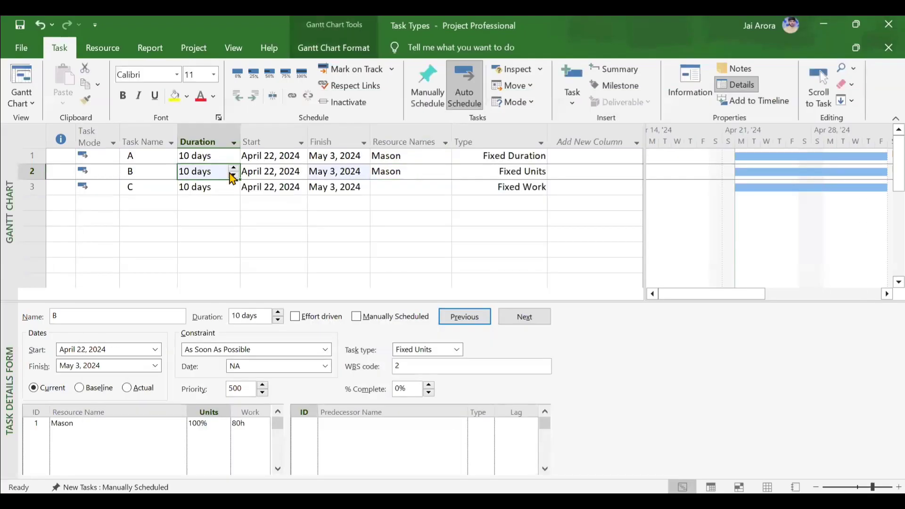
click(233, 169)
click(233, 168)
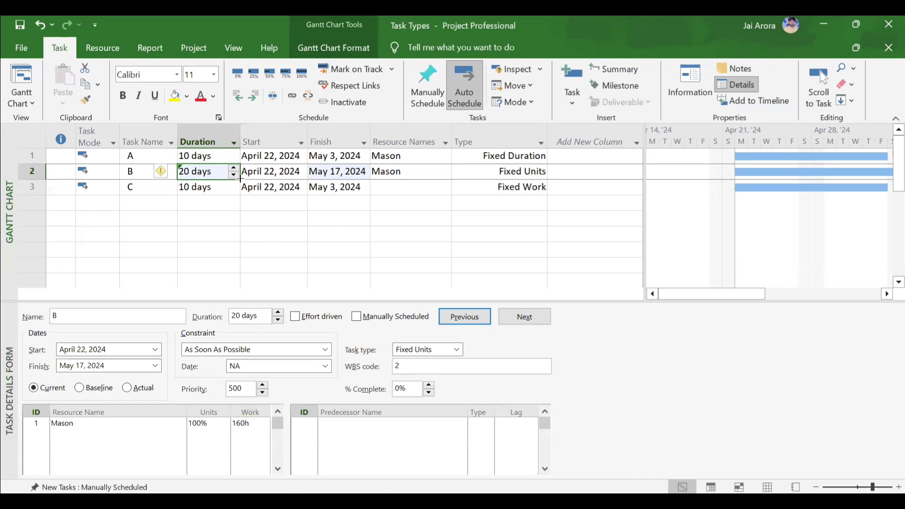
key(ctrl+z)
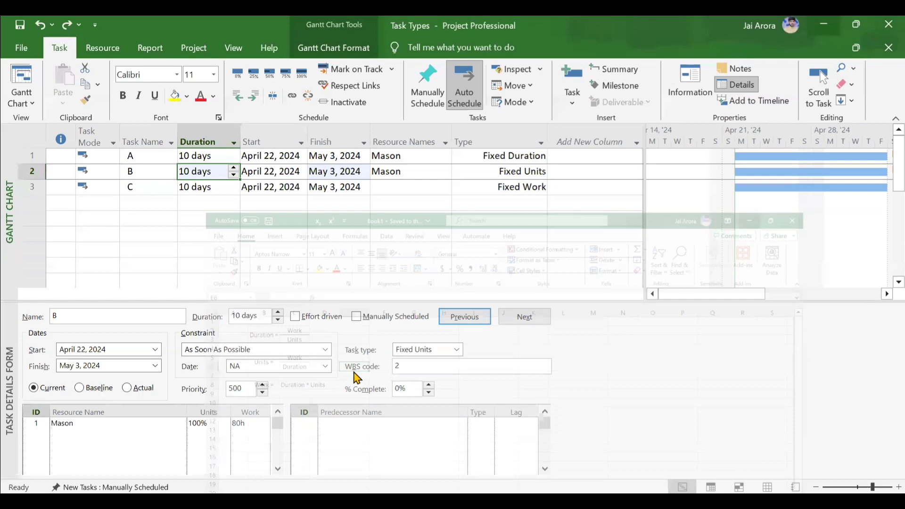
Step: Set Mason's work on task B to 160 hours and apply the change
click(245, 423)
text(160)
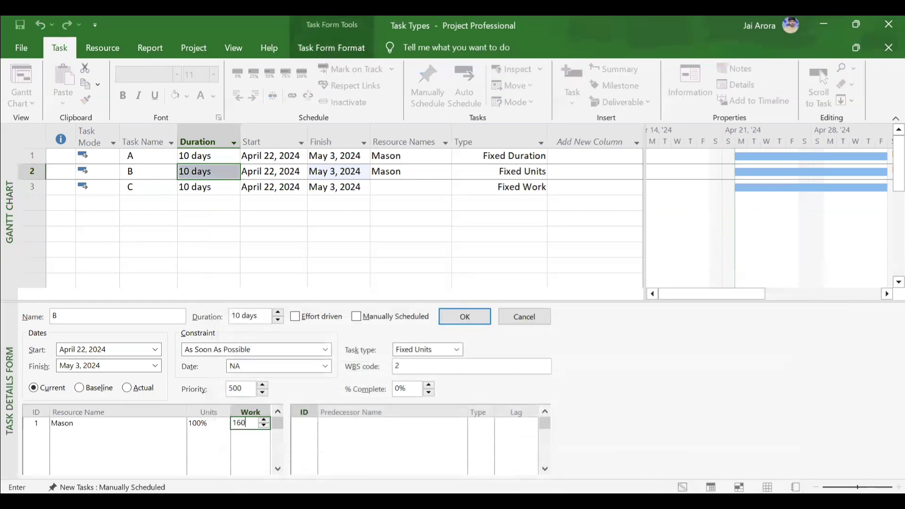
key(Return)
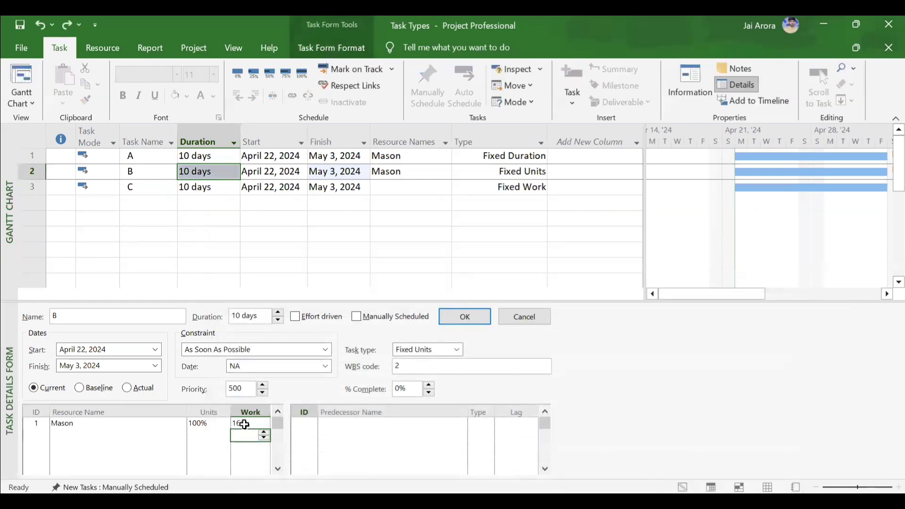
click(487, 319)
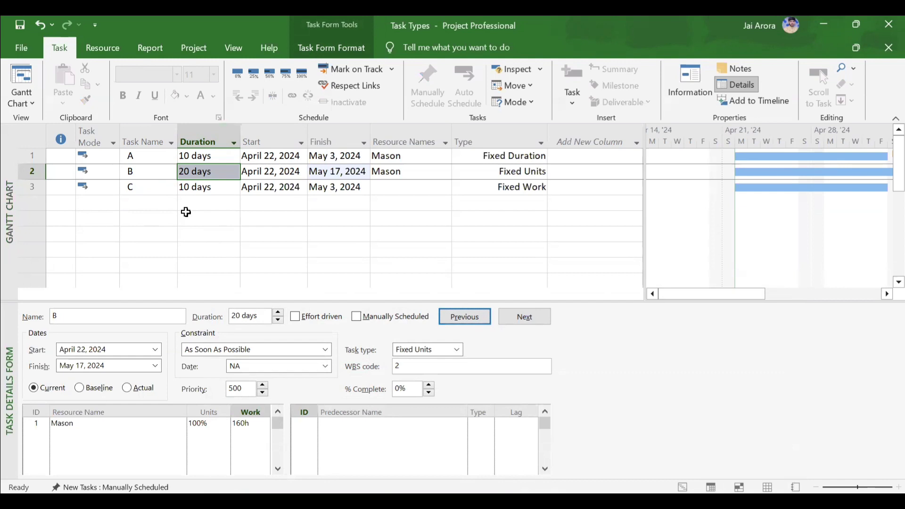
Step: Assign Mason as the first resource on task C, the Fixed Work task, and apply the assignment
click(476, 187)
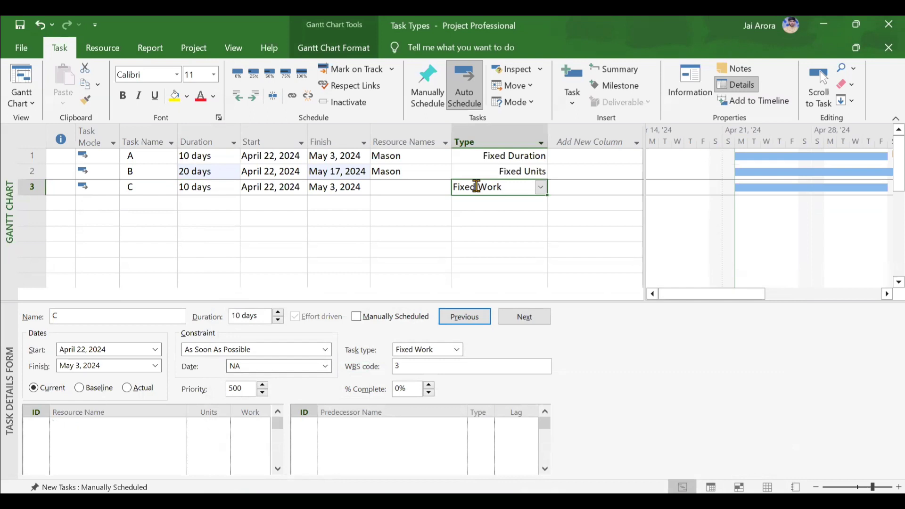
click(173, 422)
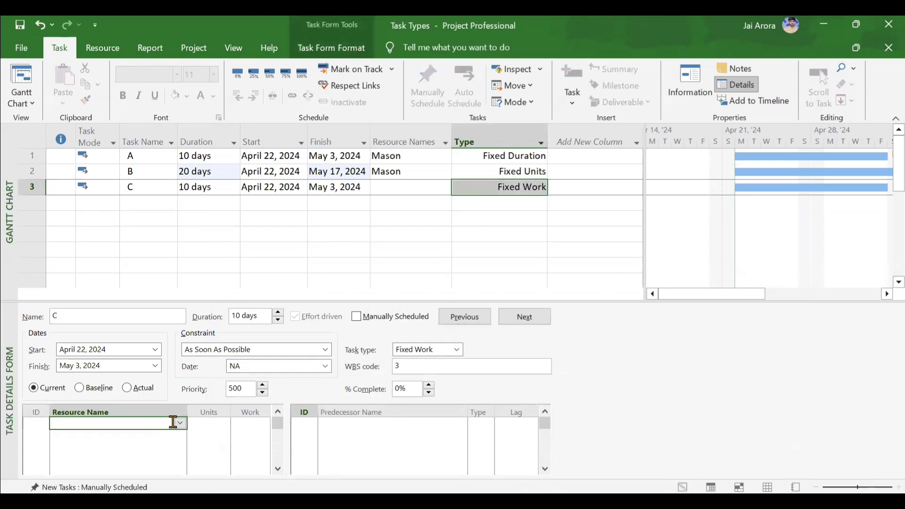
click(180, 423)
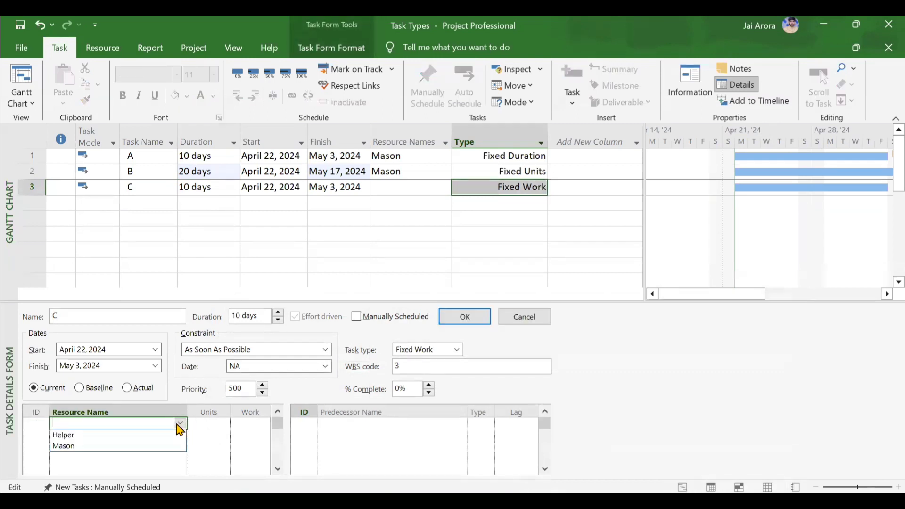
click(129, 446)
click(481, 320)
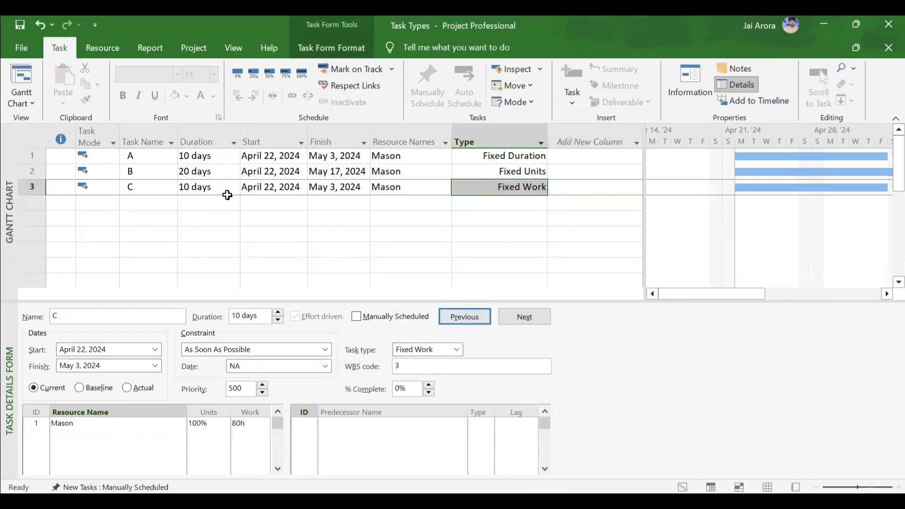
Step: Add Helper below Mason on task C, consult the formulas in Excel's Book1, and apply the assignment in Project
click(151, 435)
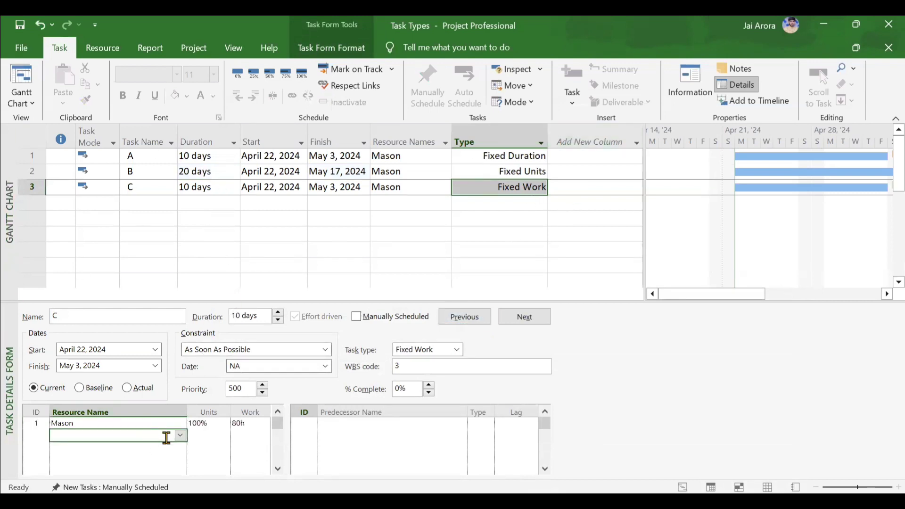
click(181, 435)
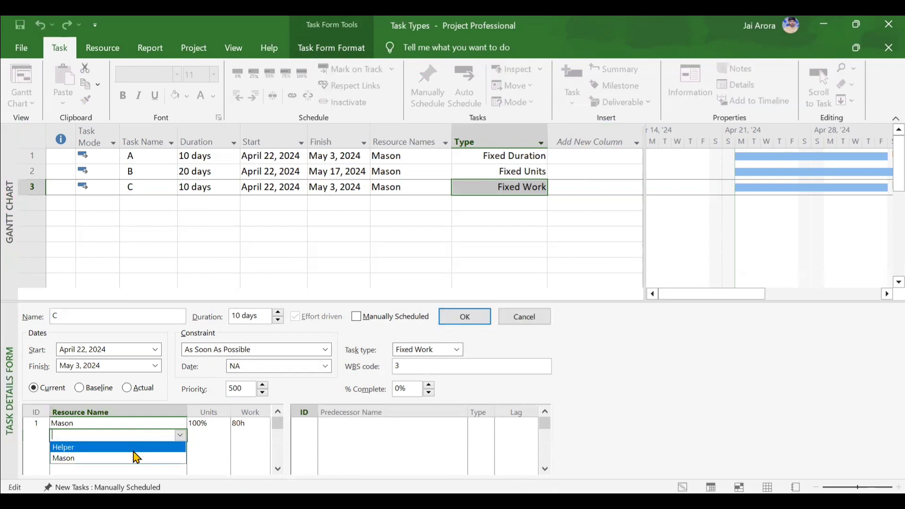
click(131, 448)
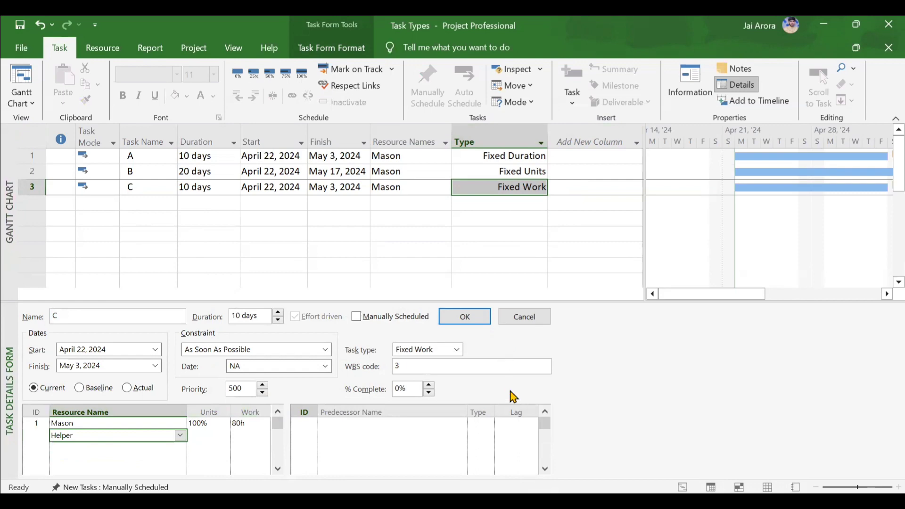
mouse_move(503, 501)
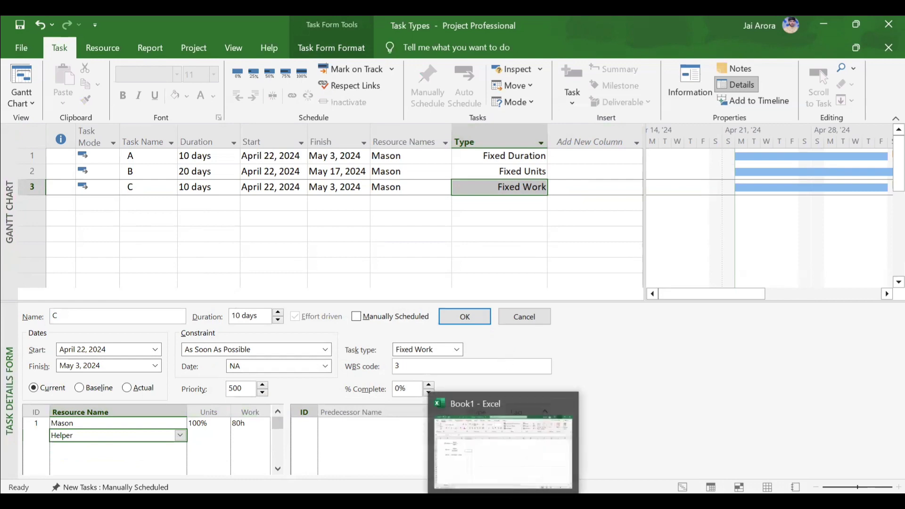
click(504, 452)
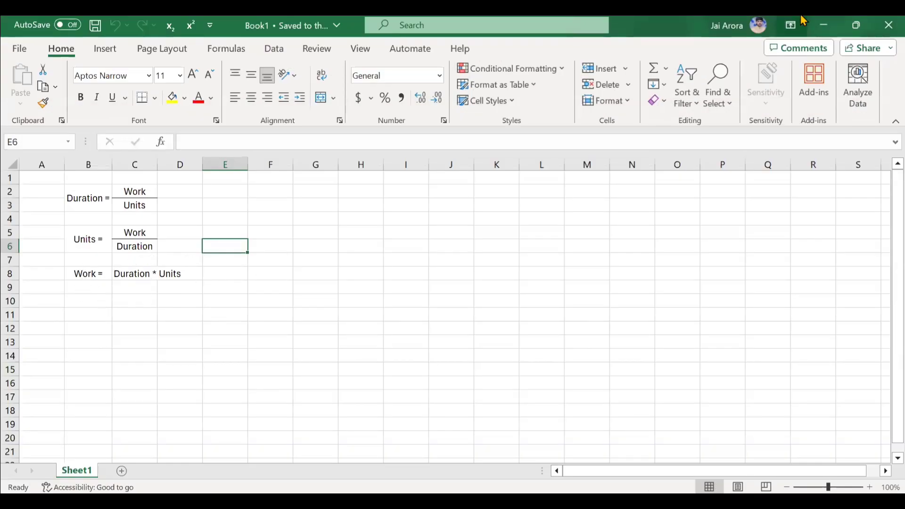
key(alt+Tab)
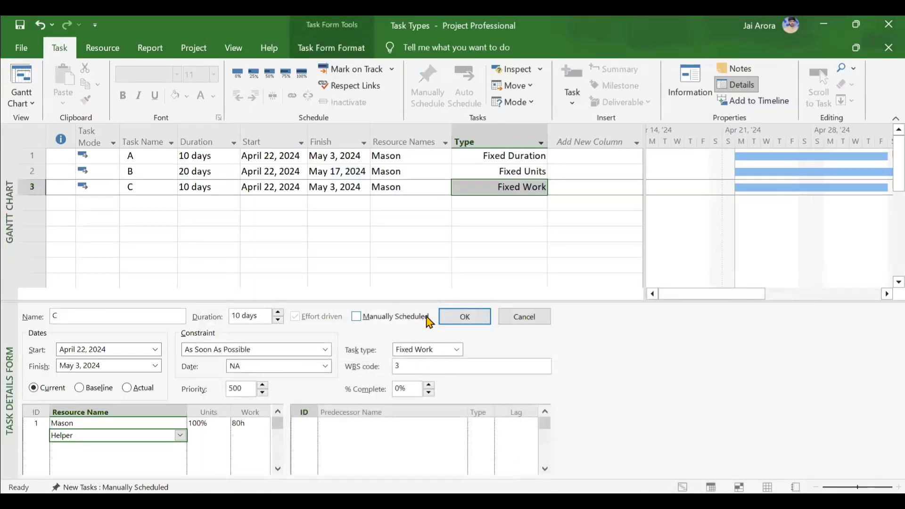
click(461, 317)
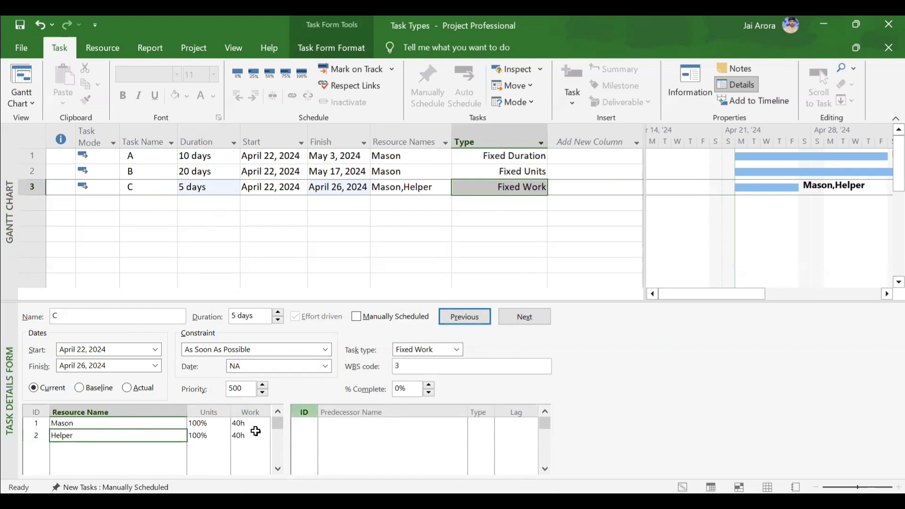
Step: Remove Helper from task C's resource names, and review the formulas in Excel's Book1 before returning to Project
click(441, 190)
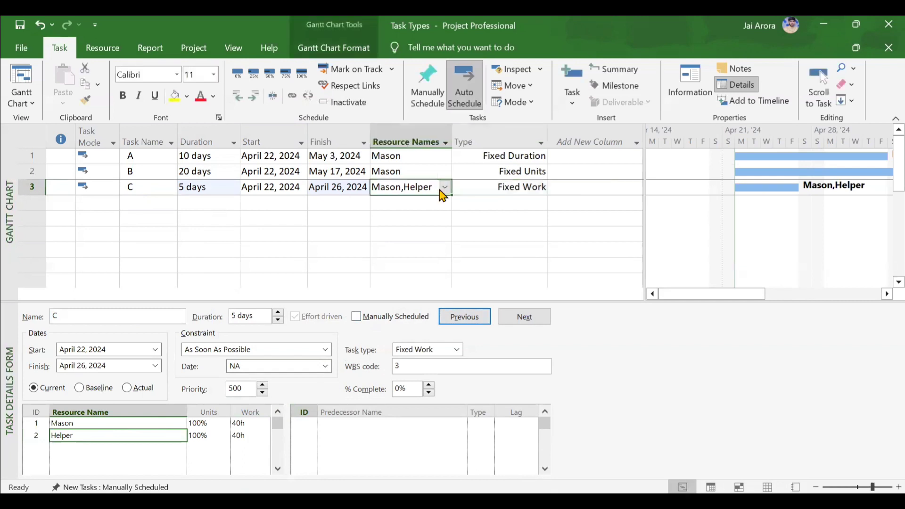
click(445, 190)
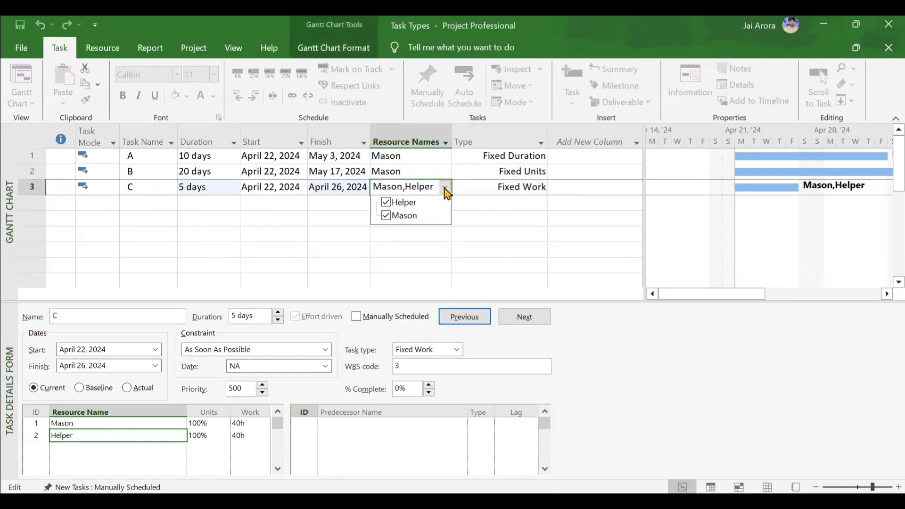
click(386, 203)
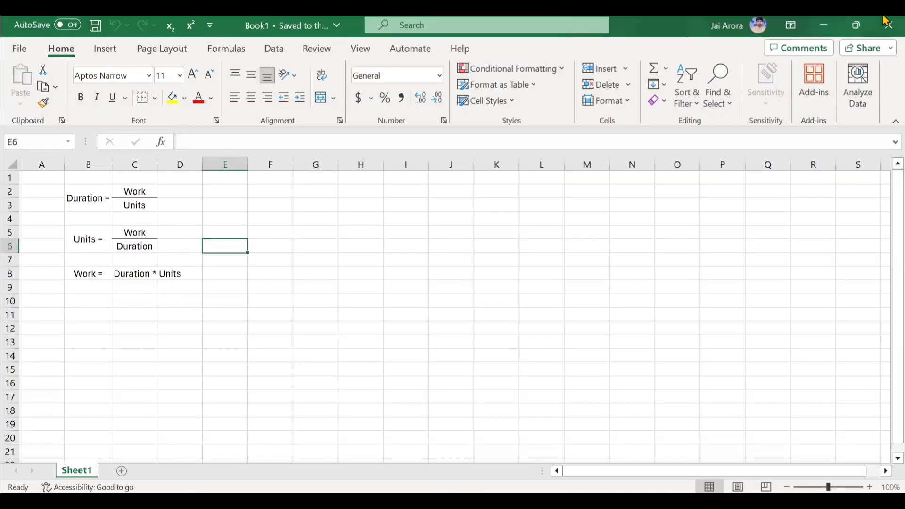
click(824, 25)
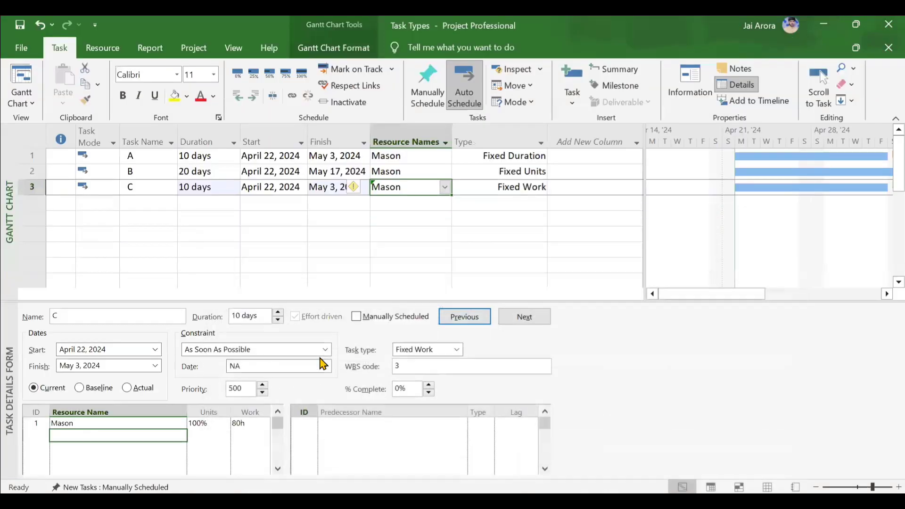
Step: Set Mason's units on task C to 200% and apply, and return them to 100% and apply again
click(210, 423)
click(224, 420)
click(224, 421)
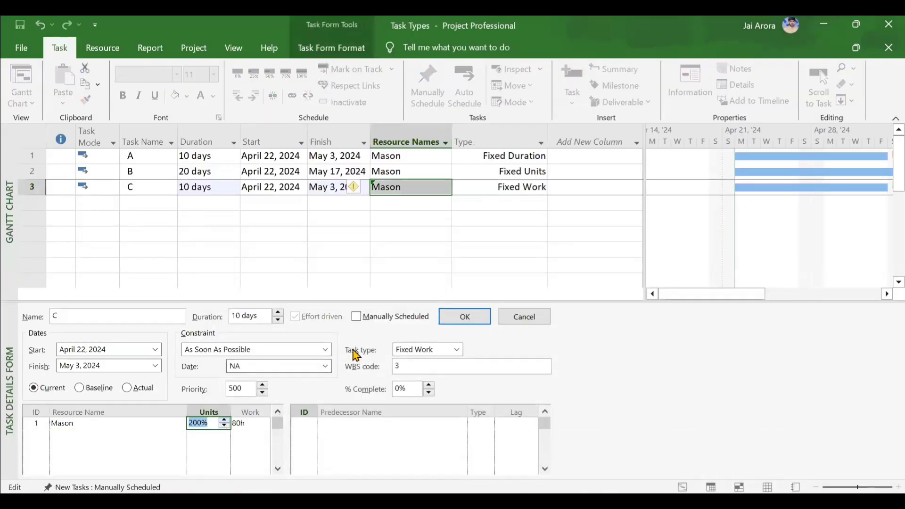
click(458, 322)
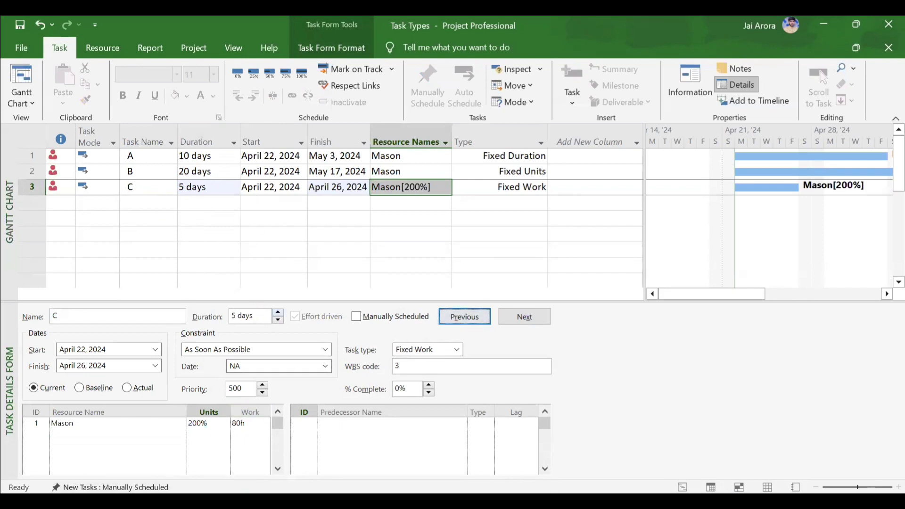
click(222, 423)
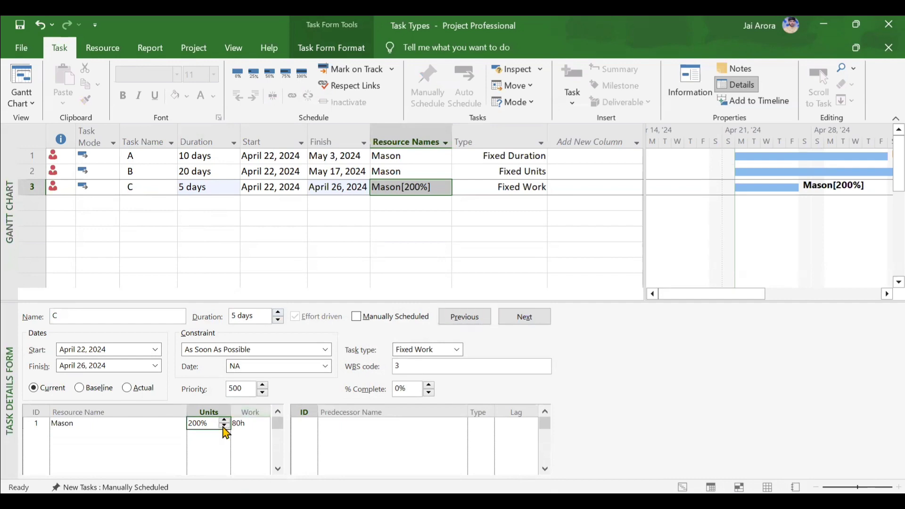
click(225, 428)
click(470, 317)
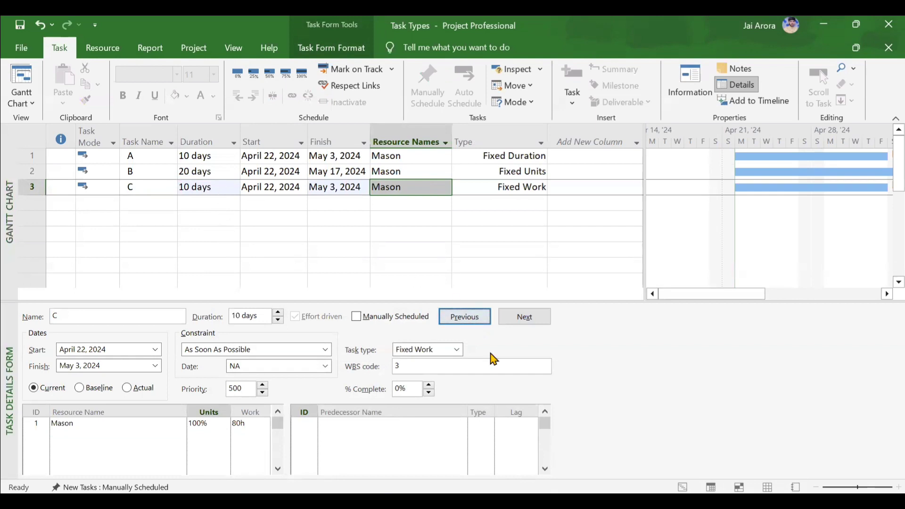
Step: Try a 20-day duration on task C, and undo that duration change
mouse_move(503, 502)
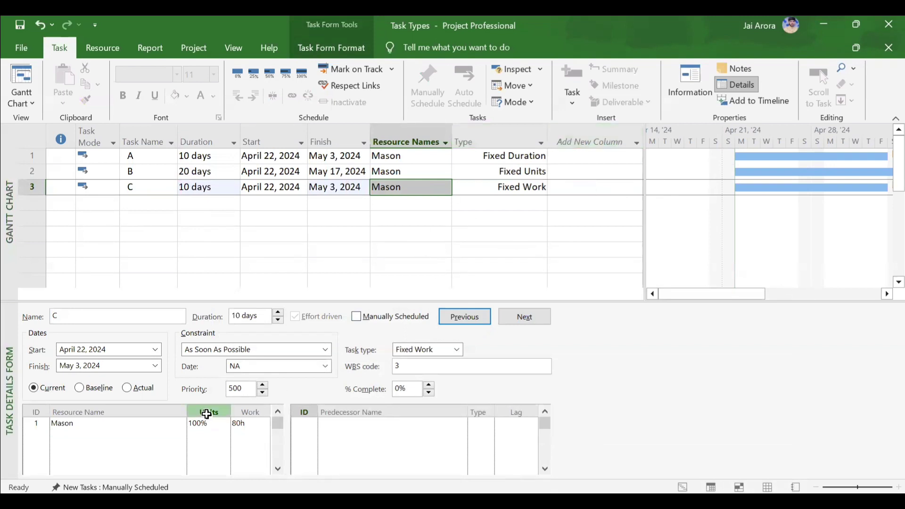
click(219, 187)
key(BackSpace)
text(2)
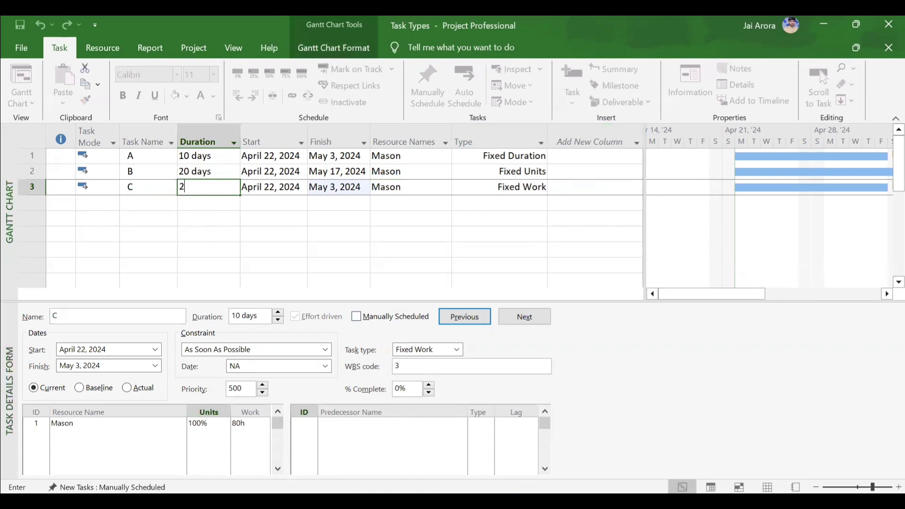
text(0)
key(Return)
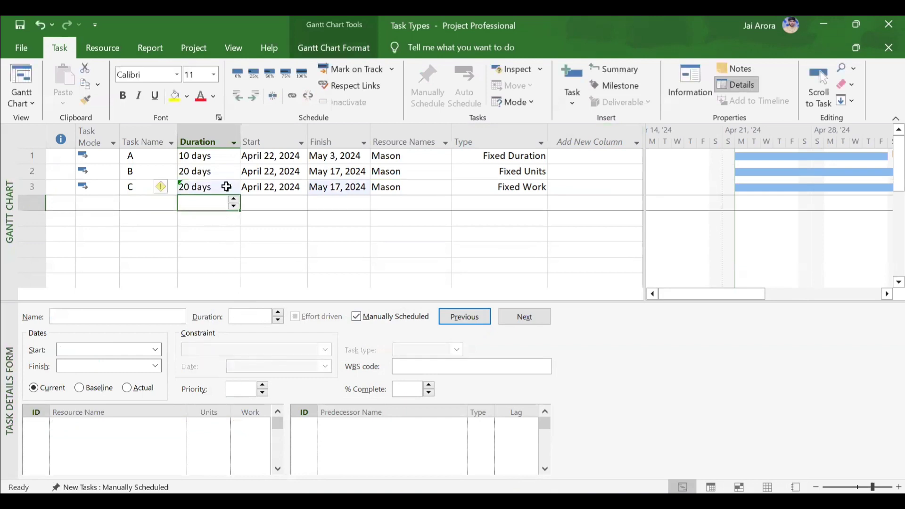
click(226, 187)
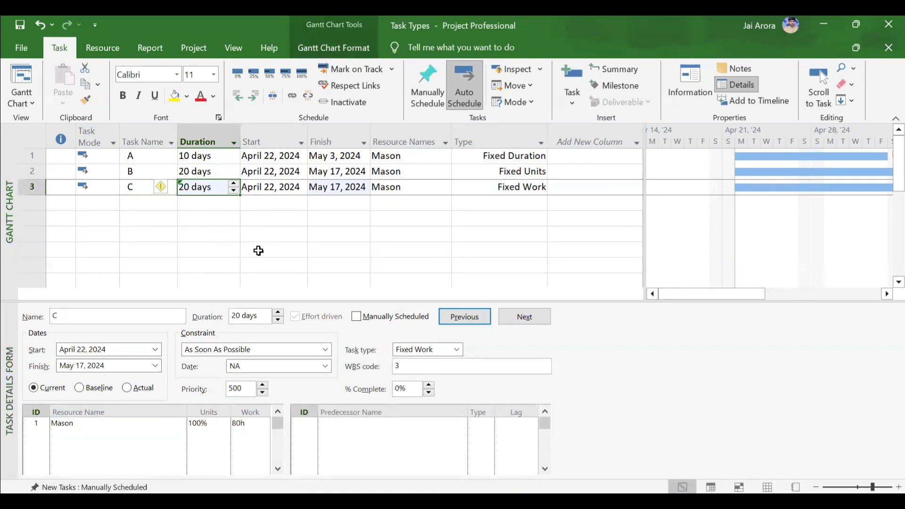
key(ctrl+z)
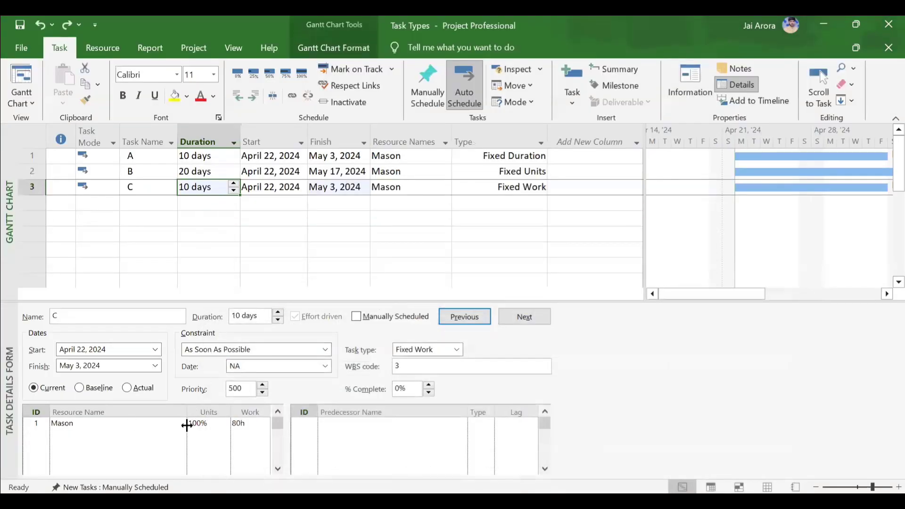
Step: Set Mason's work on task C to 160 hours and apply the change
click(252, 424)
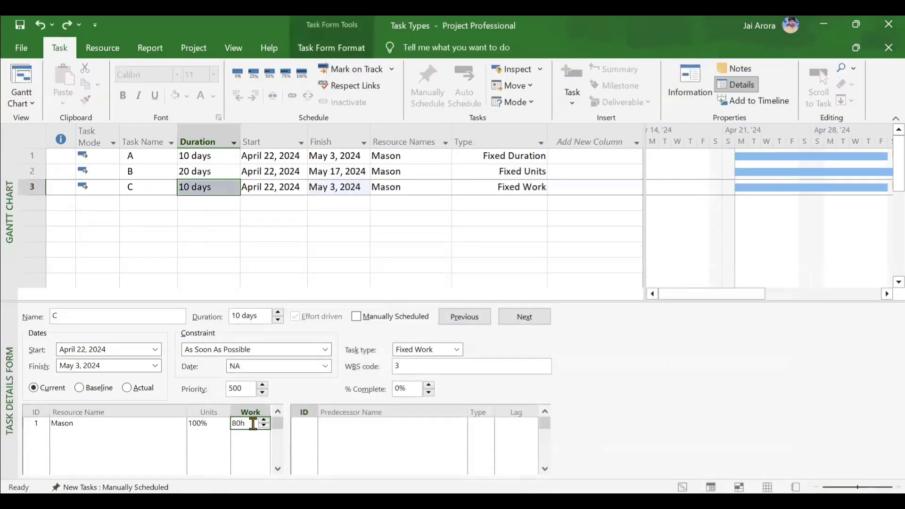
double_click(253, 426)
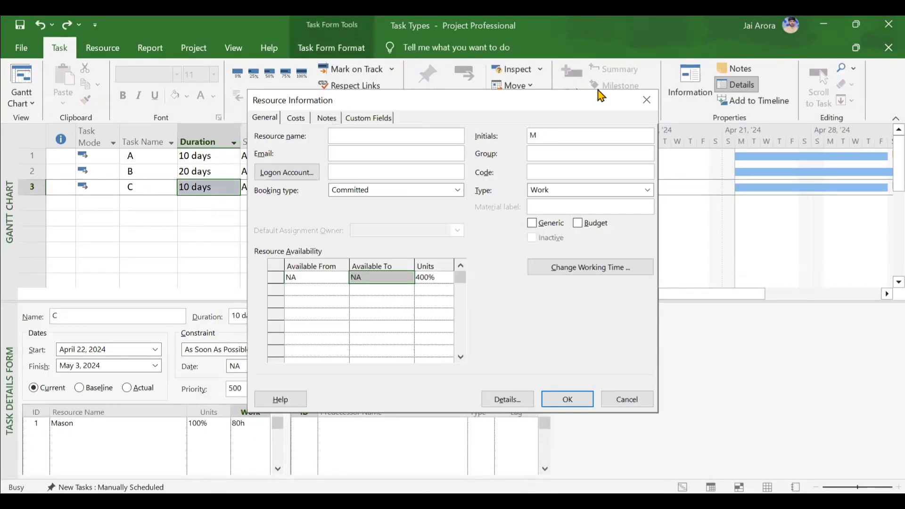
click(647, 100)
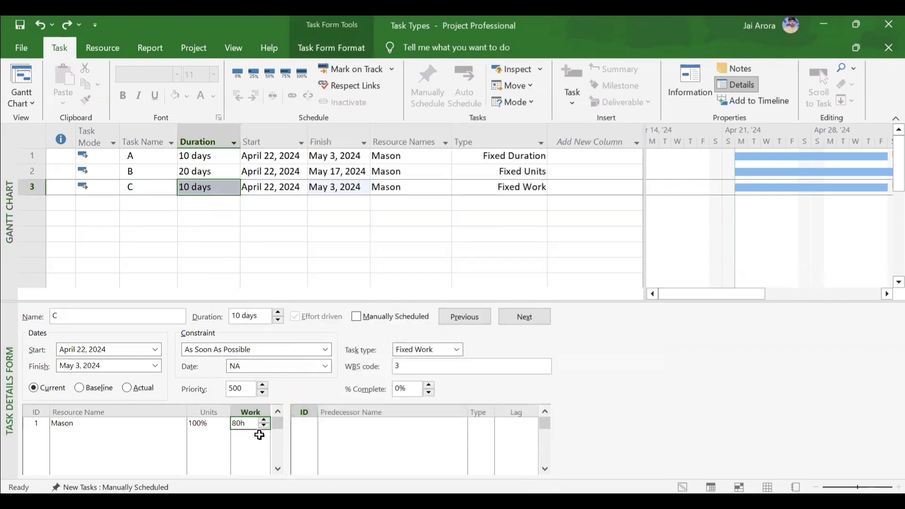
text(160)
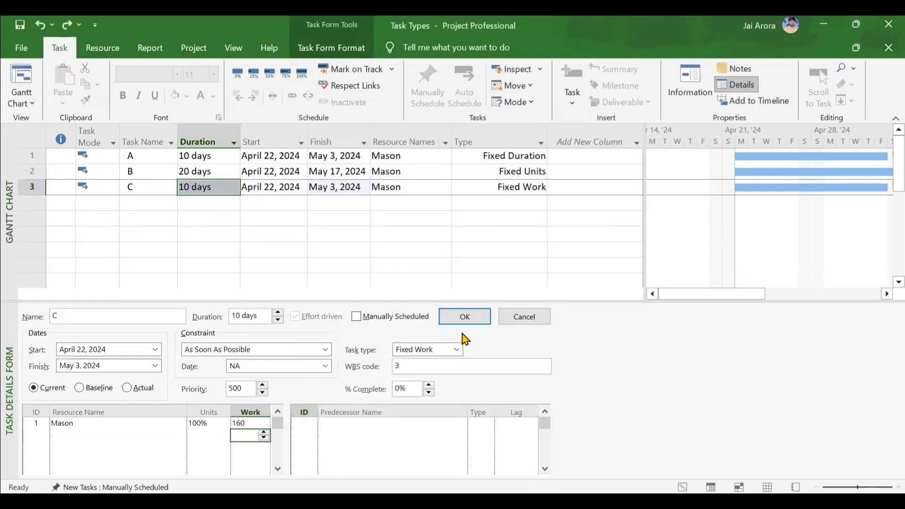
click(472, 317)
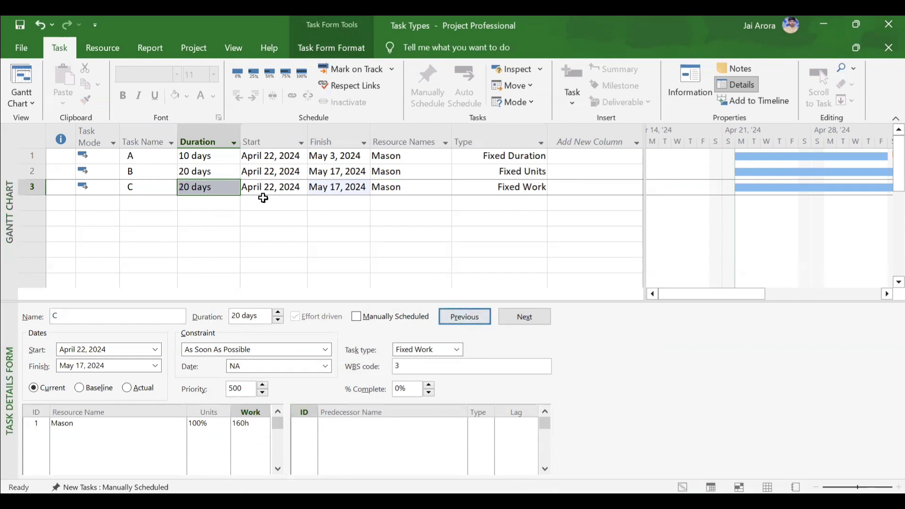